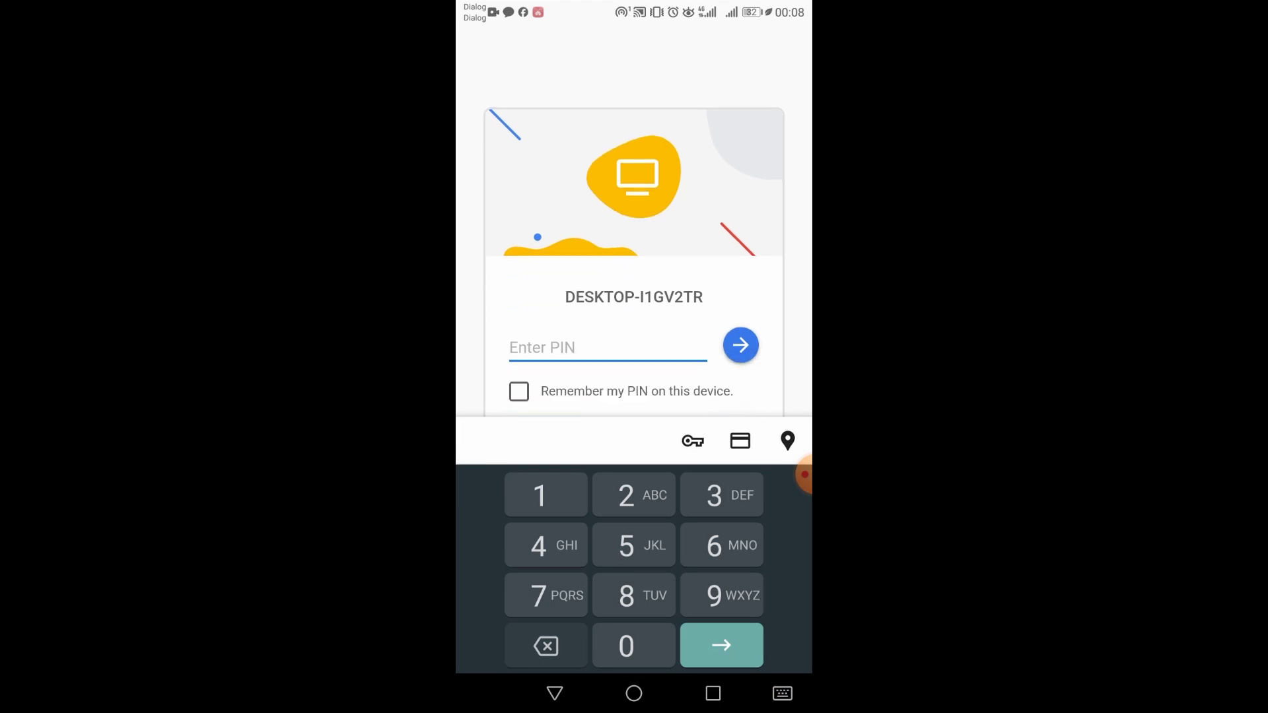
Enter the computer's nine-digit PIN and connect to the remote Windows desktop.
type("123456789")
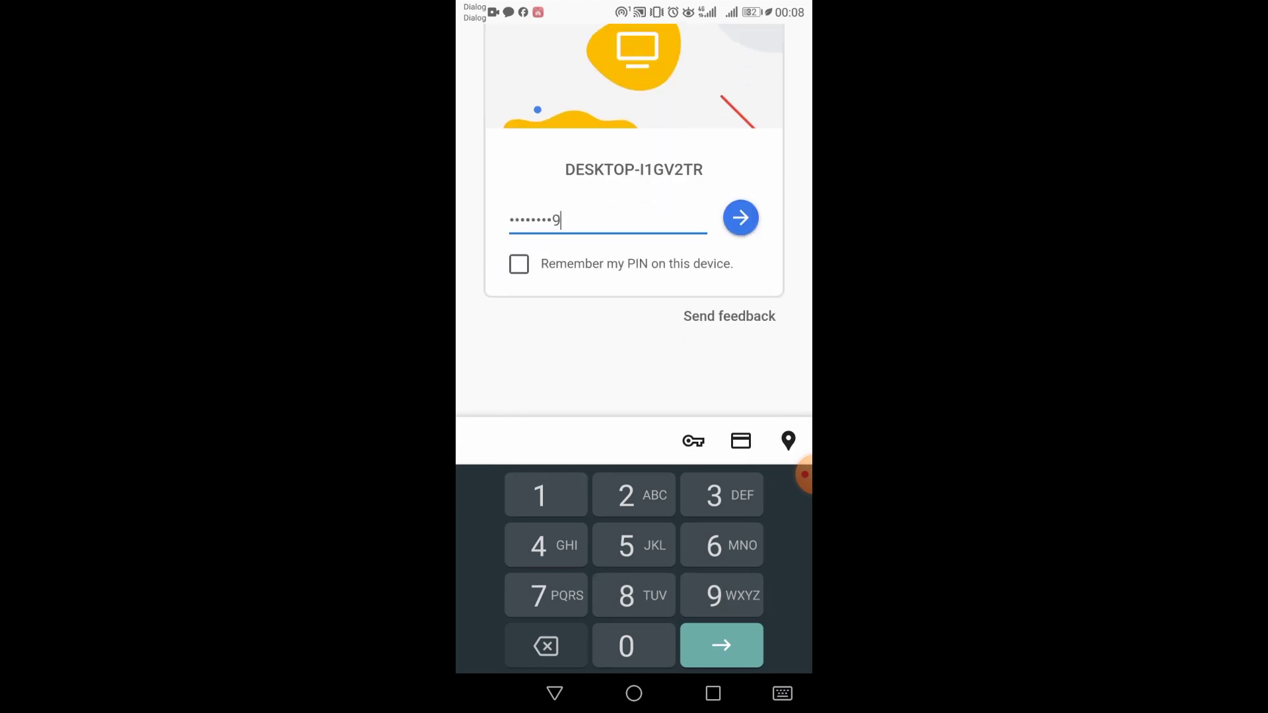
left_click(555, 693)
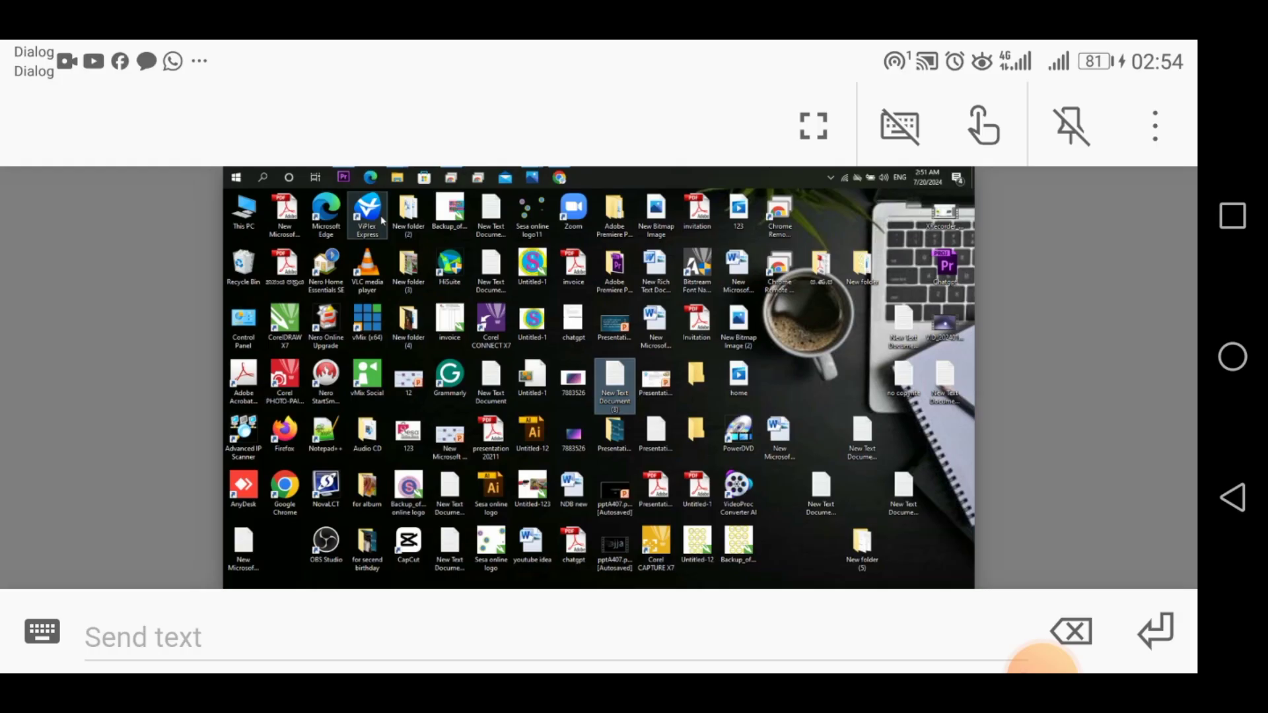
Open This PC on the remote computer, then play the MP4 video from the desktop.
double_click(251, 209)
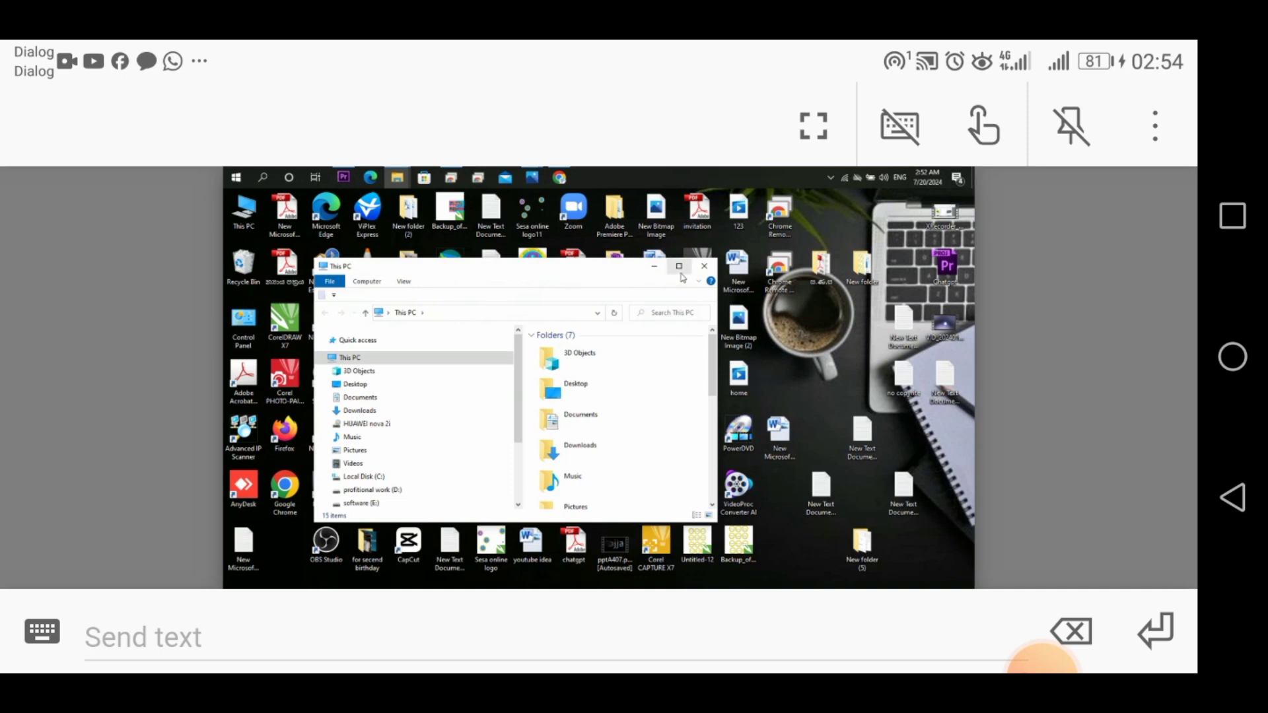
double_click(617, 548)
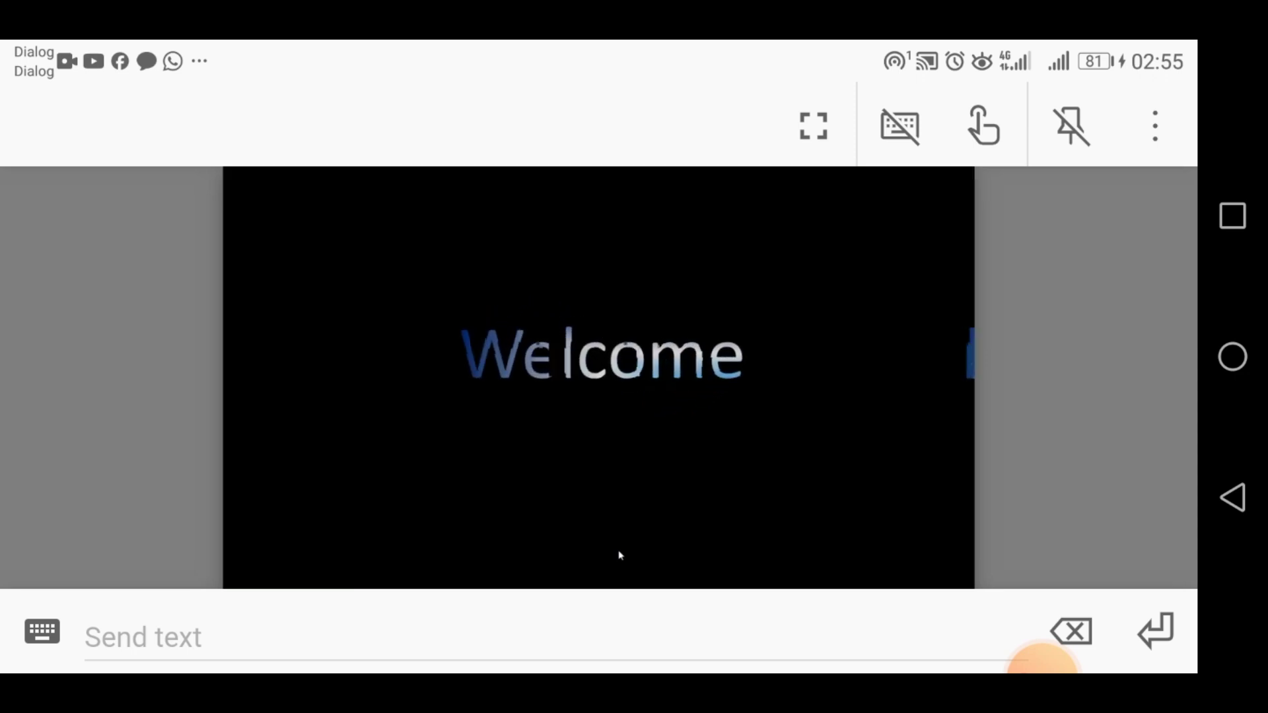
mouse_move(621, 557)
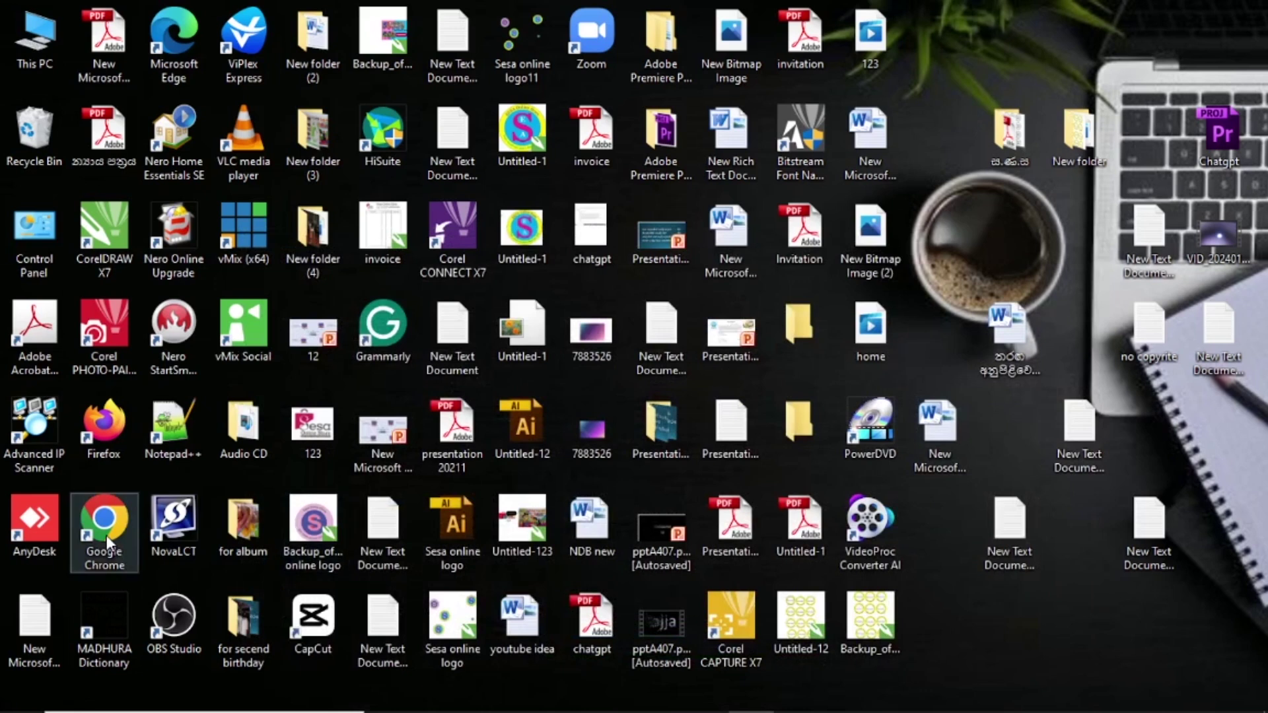
Launch Chrome and search Google for 'chrome remote desktop'.
double_click(106, 535)
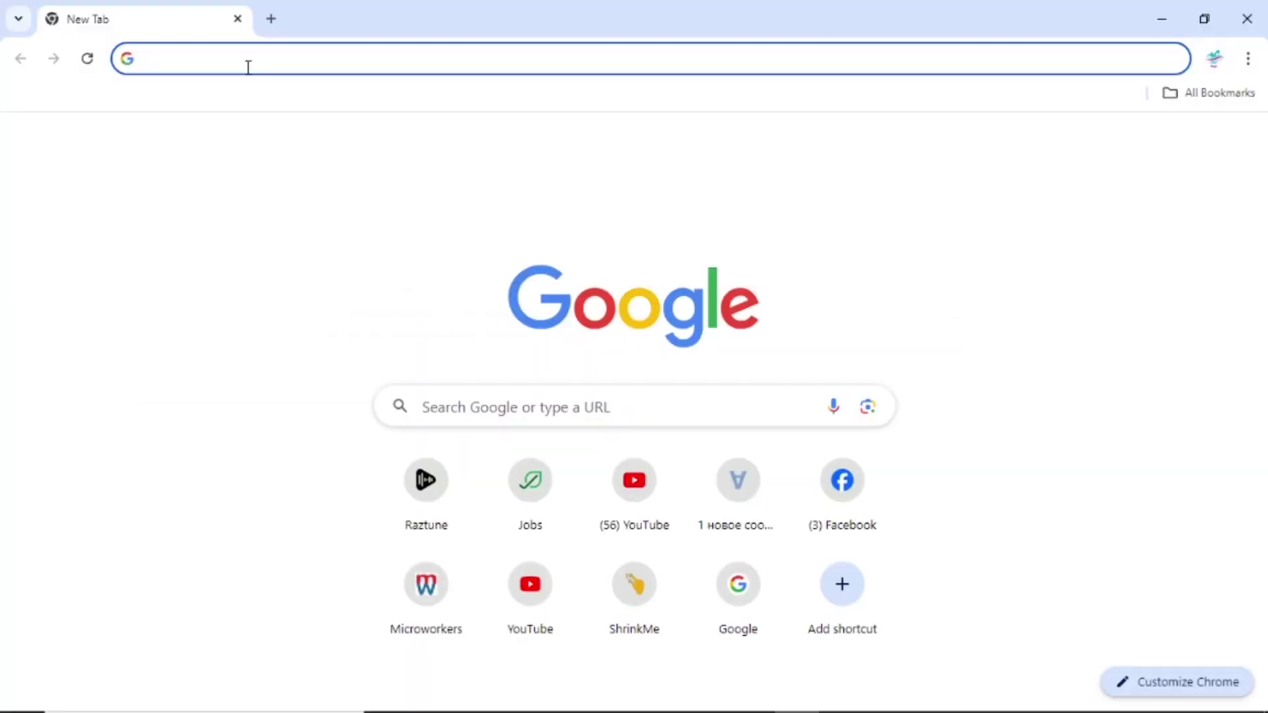
type("chr")
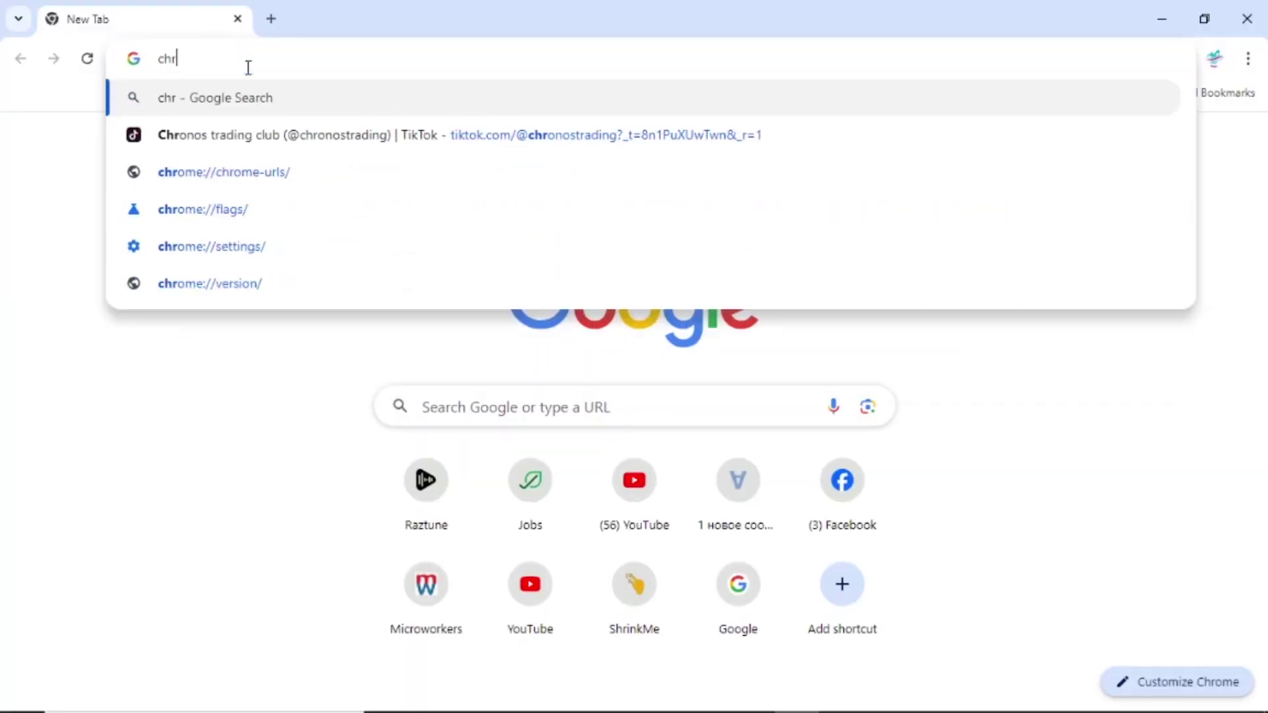
type("ome ")
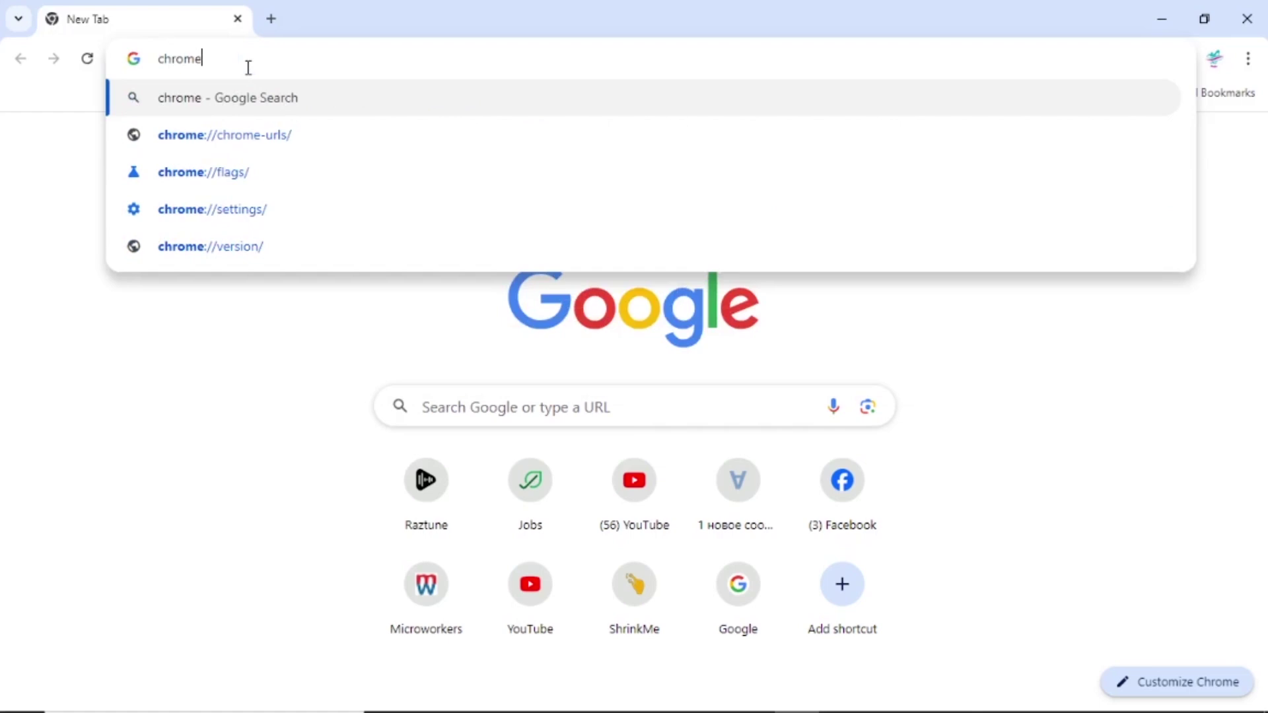
type("re")
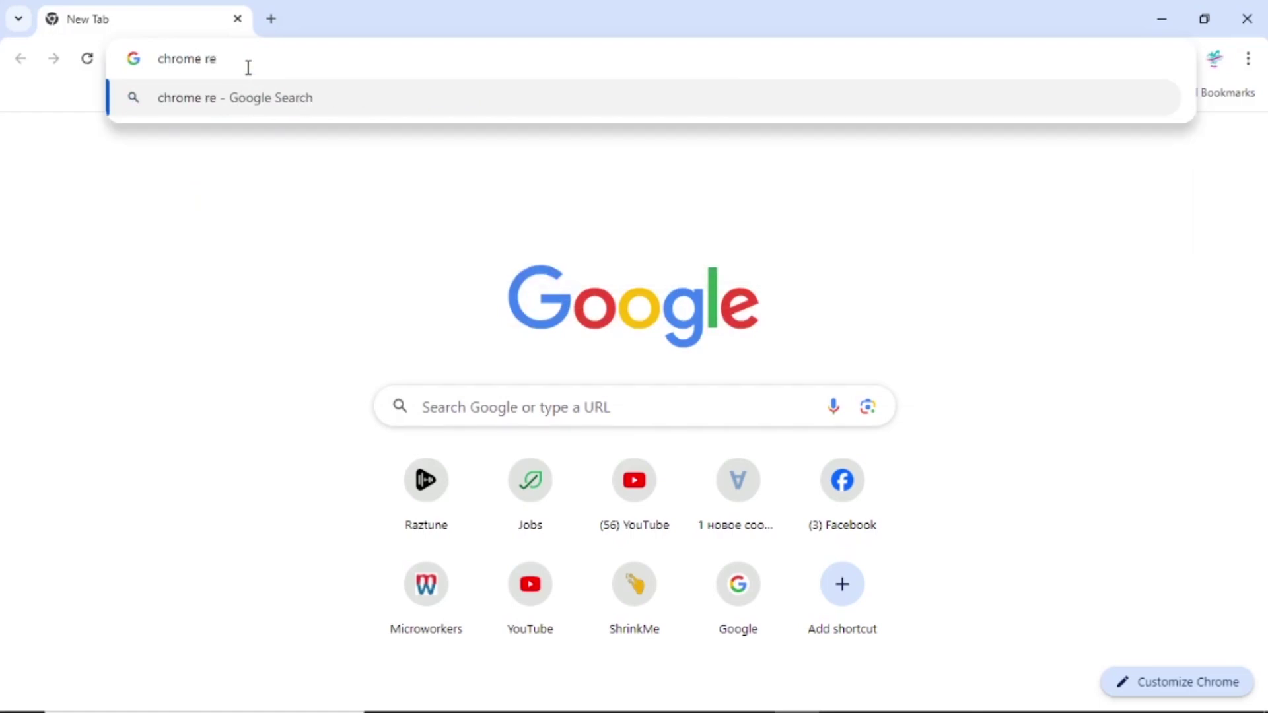
type("m")
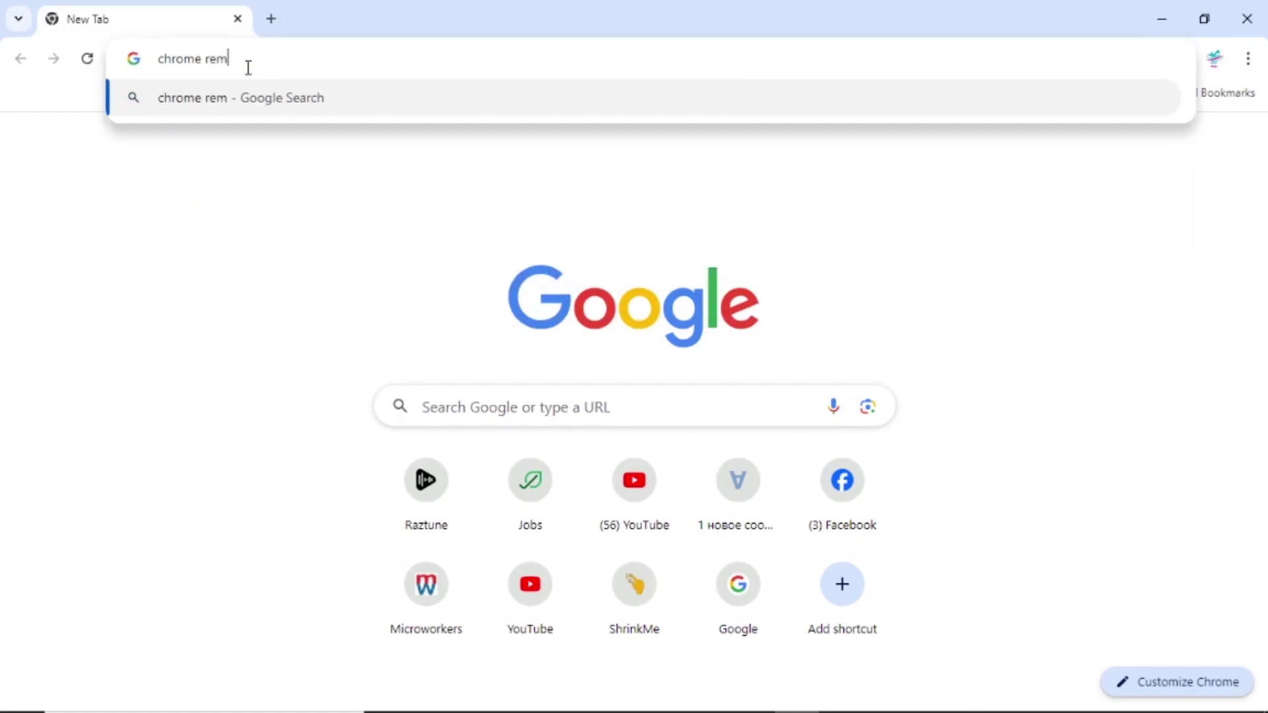
type("ote d")
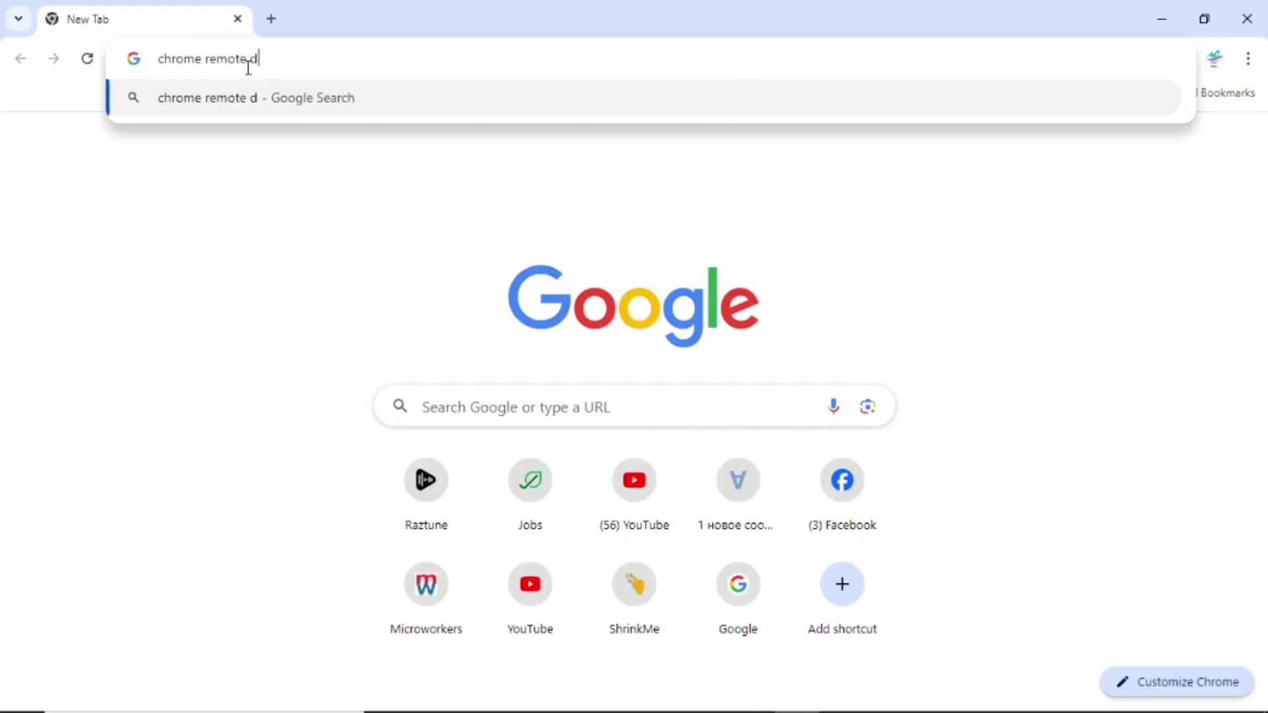
type("esktop")
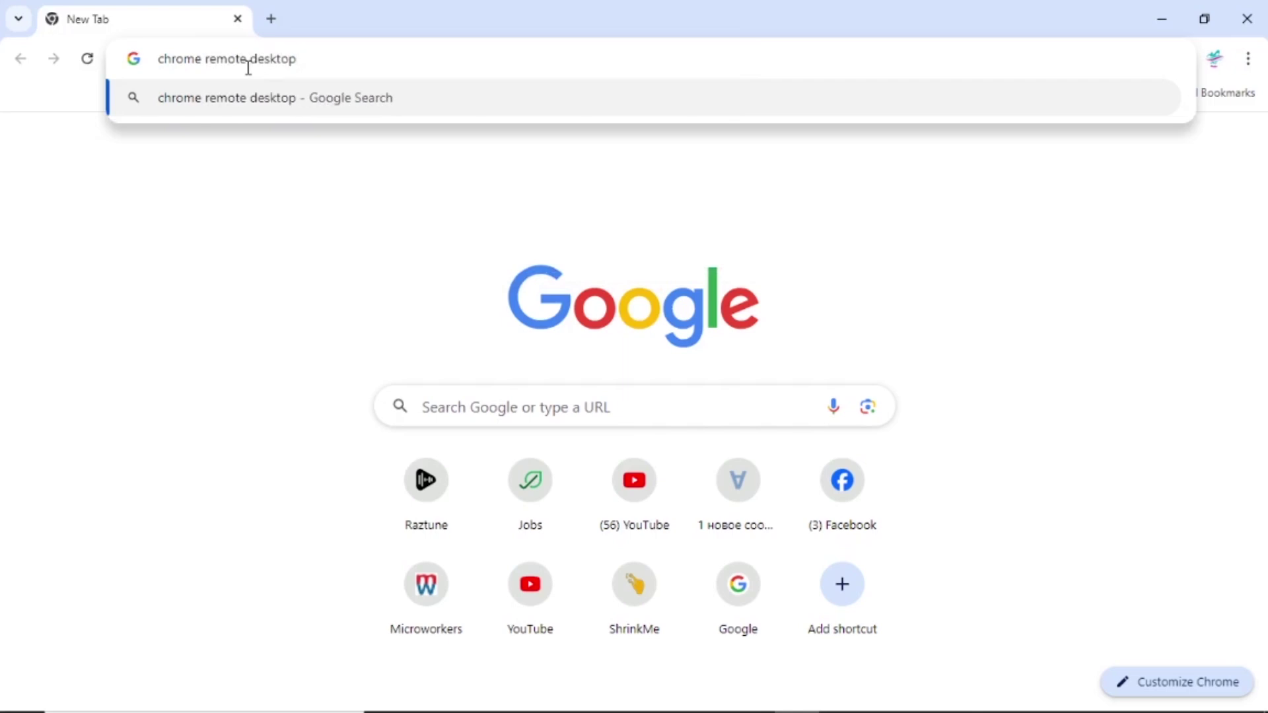
left_click(259, 104)
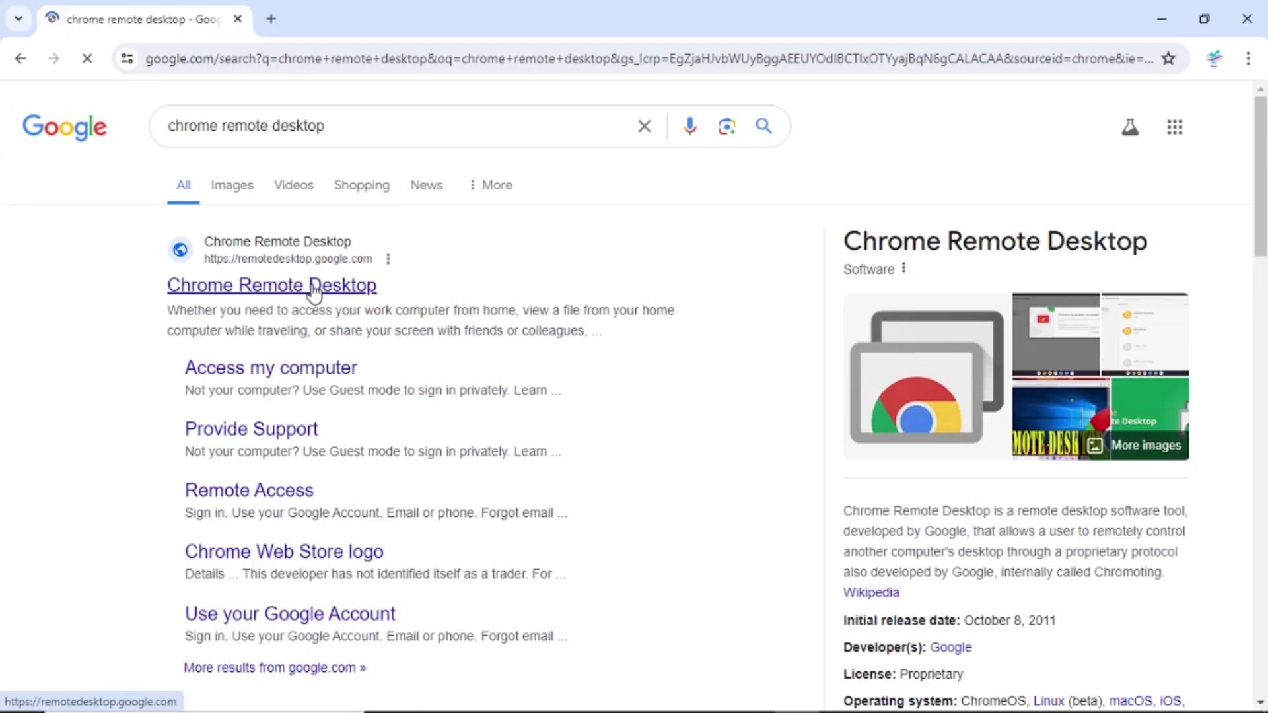
Open the Chrome Remote Desktop site, choose Access my computer, and start the download.
left_click(443, 269)
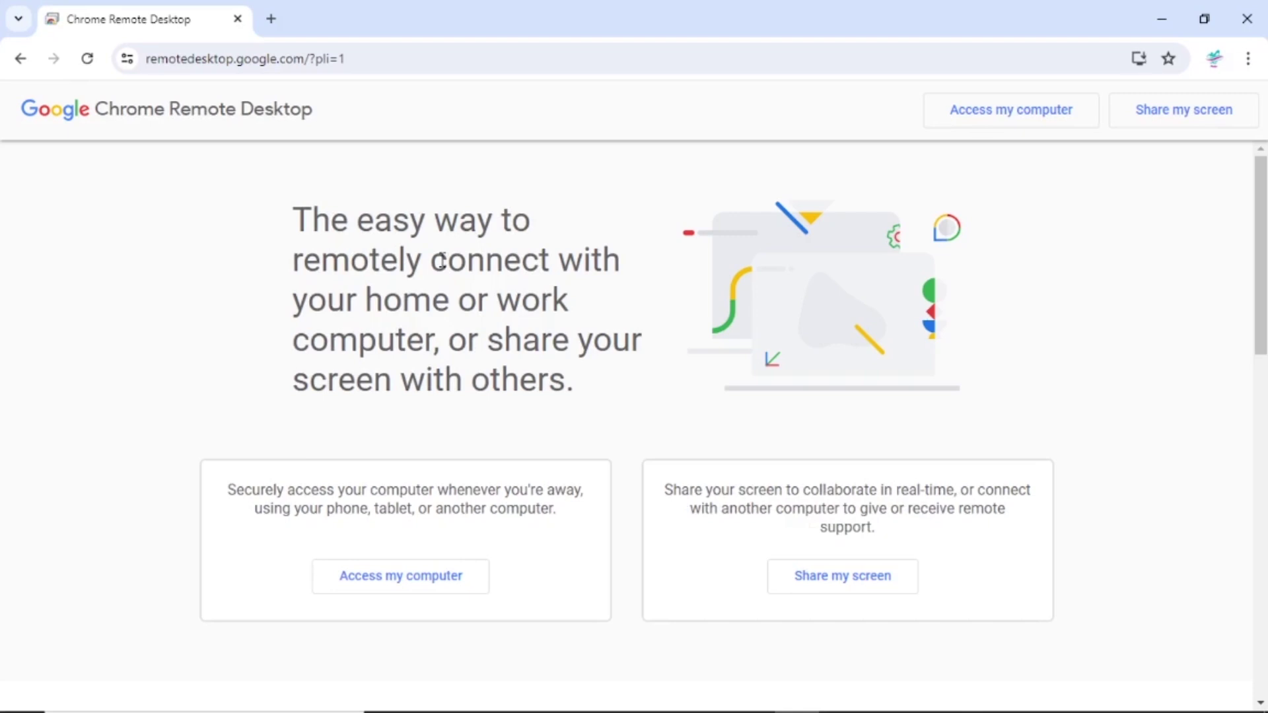
left_click(438, 578)
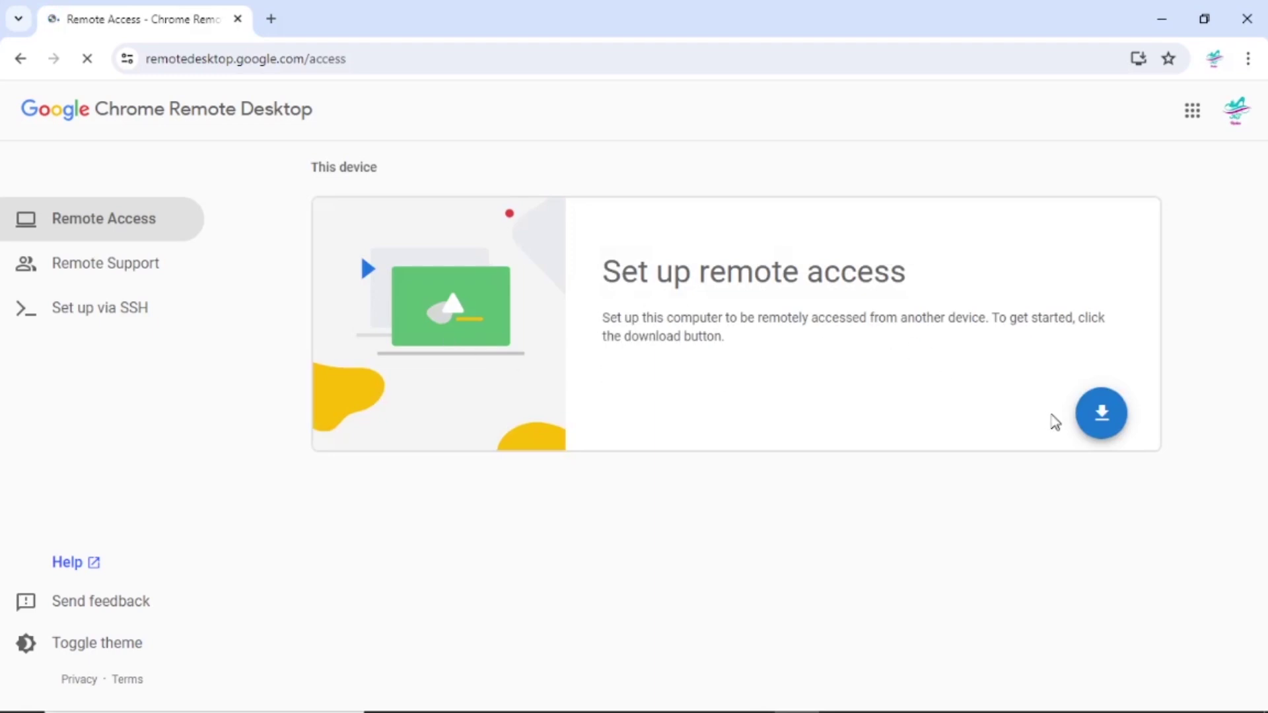
left_click(1101, 426)
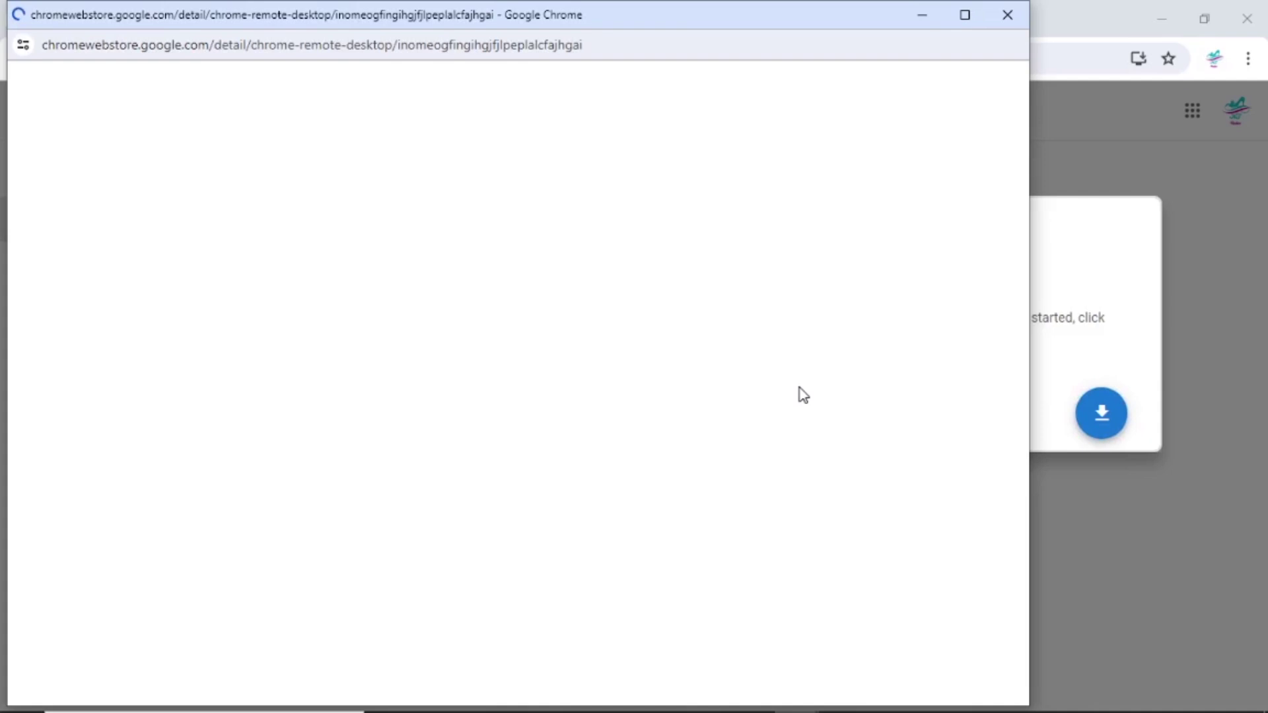
Maximize the Web Store window and add the Chrome Remote Desktop extension to Chrome.
key("super+Up")
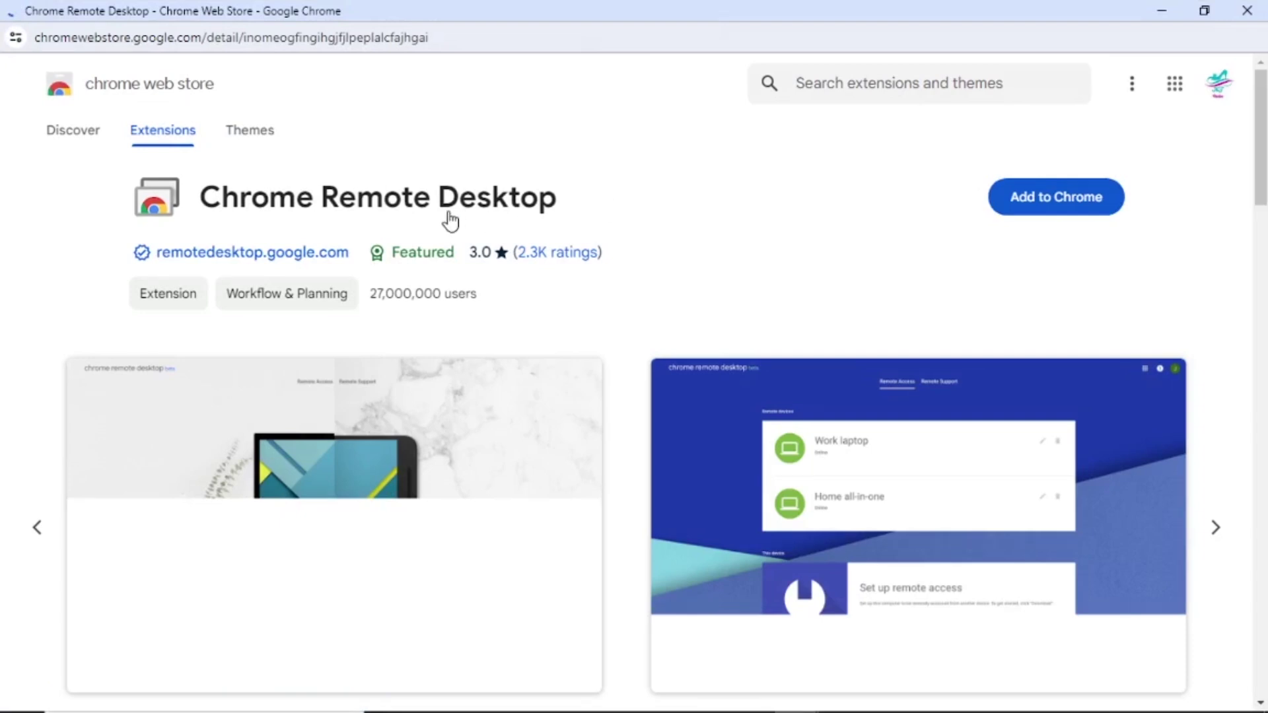
left_click(1071, 201)
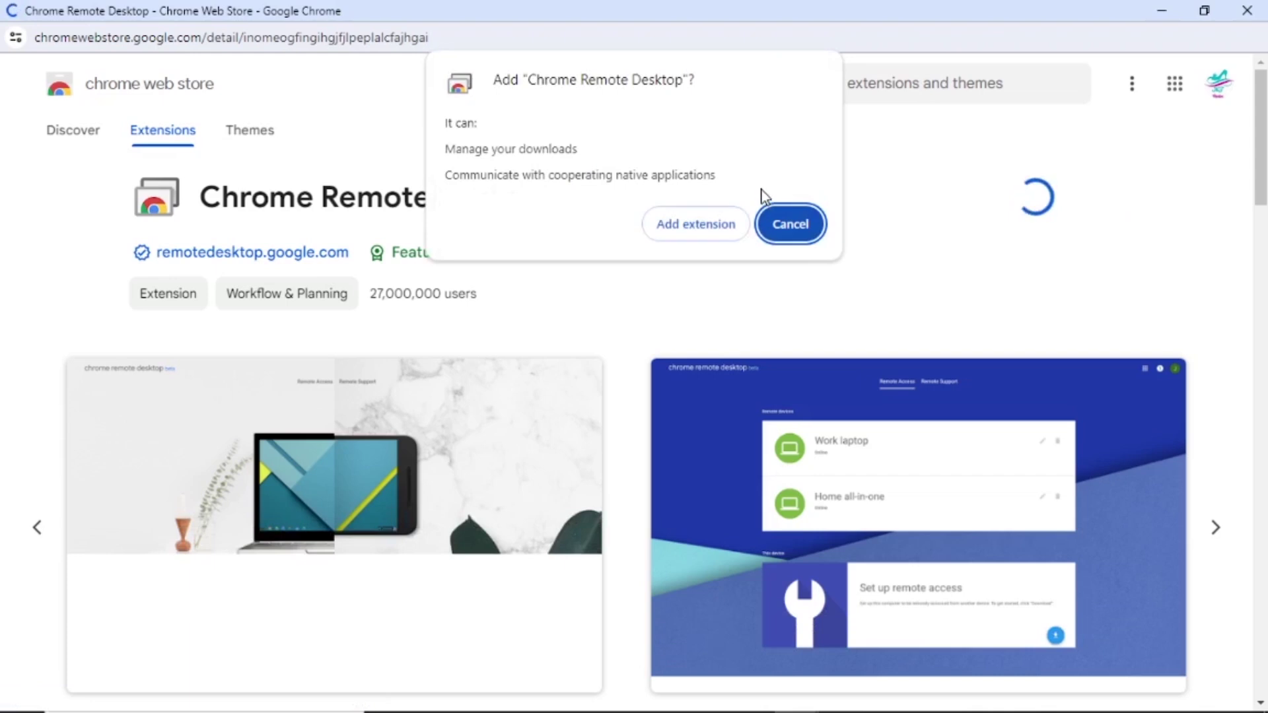
left_click(683, 224)
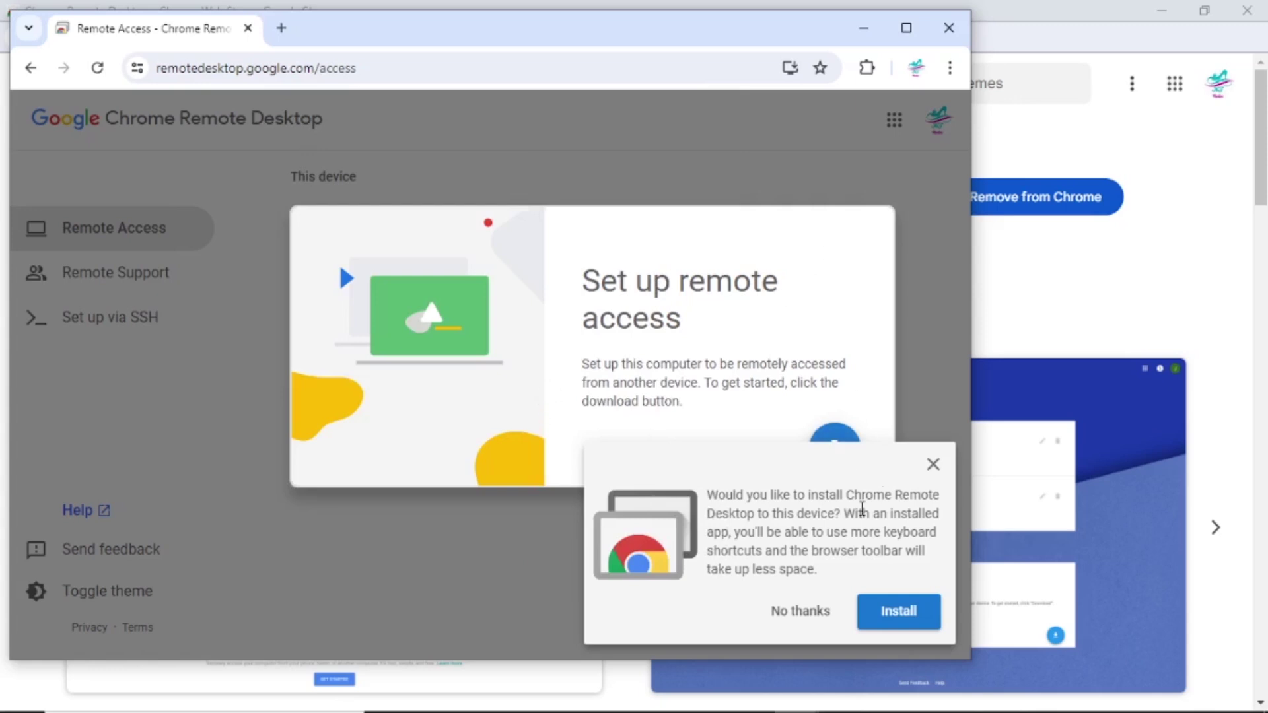
Install Chrome Remote Desktop as a standalone app, then show the Windows desktop.
triple_click(899, 613)
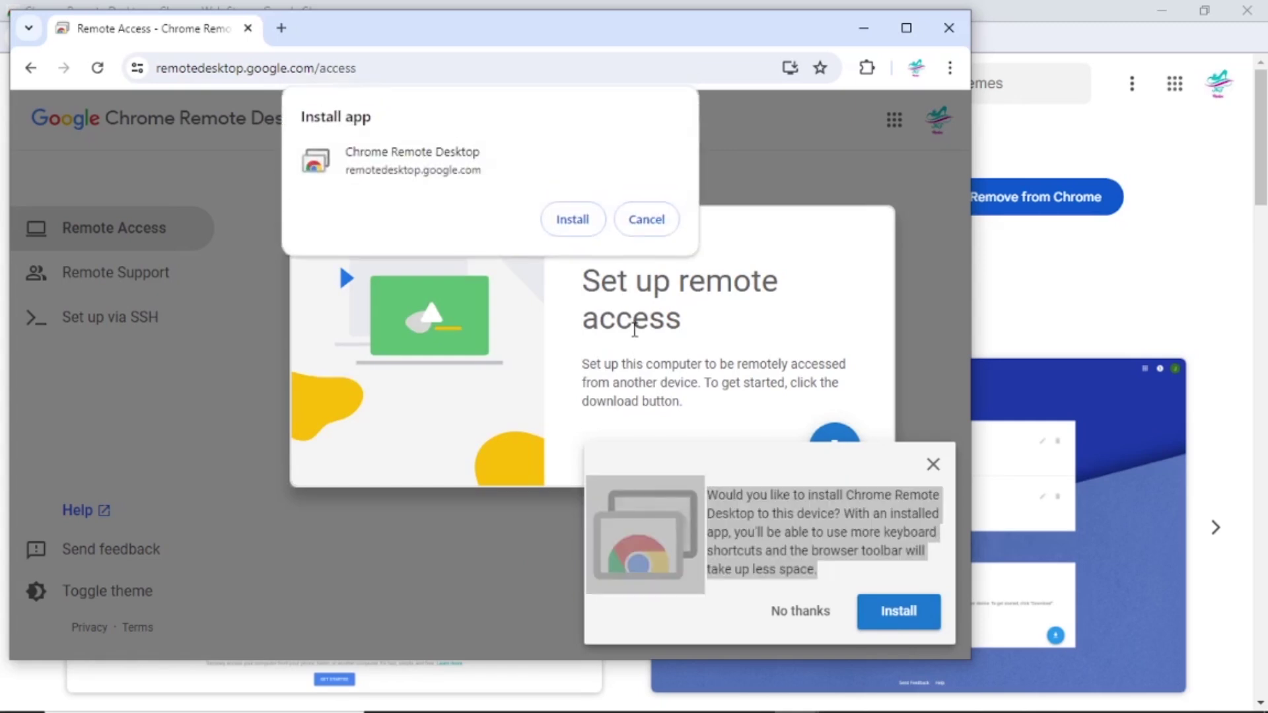
left_click(581, 228)
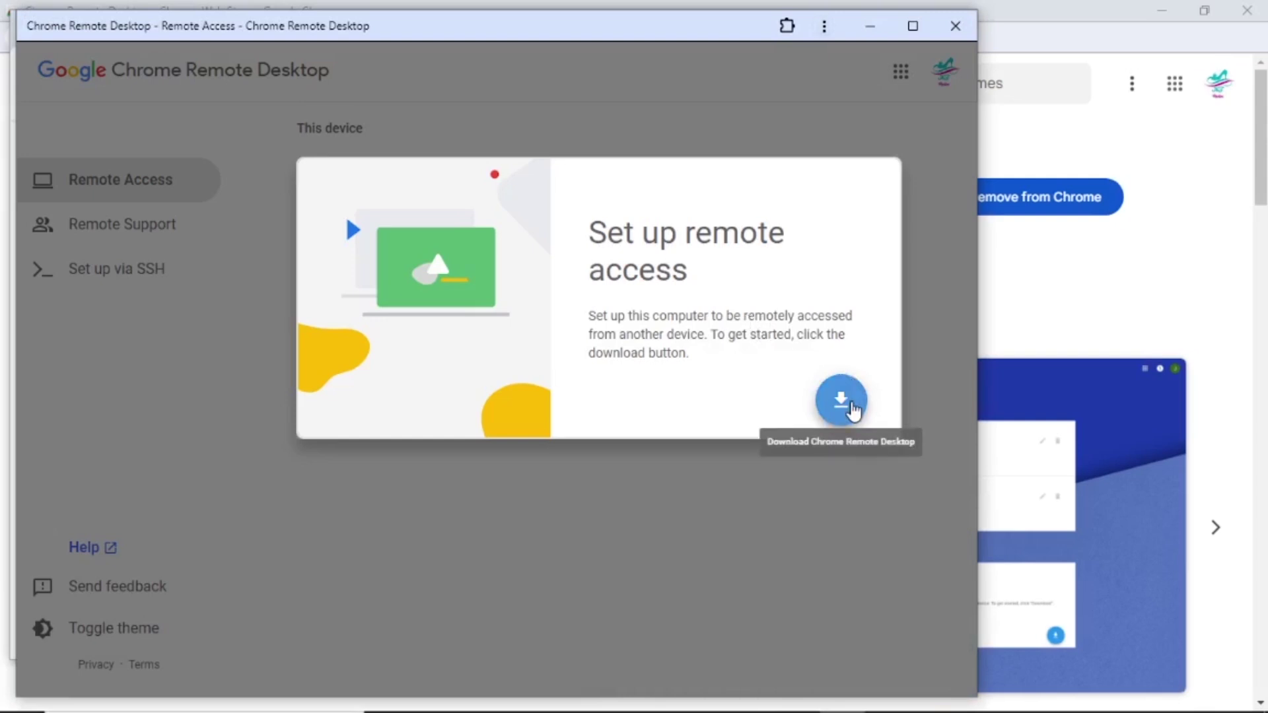
scroll(1050, 499, "down", 2)
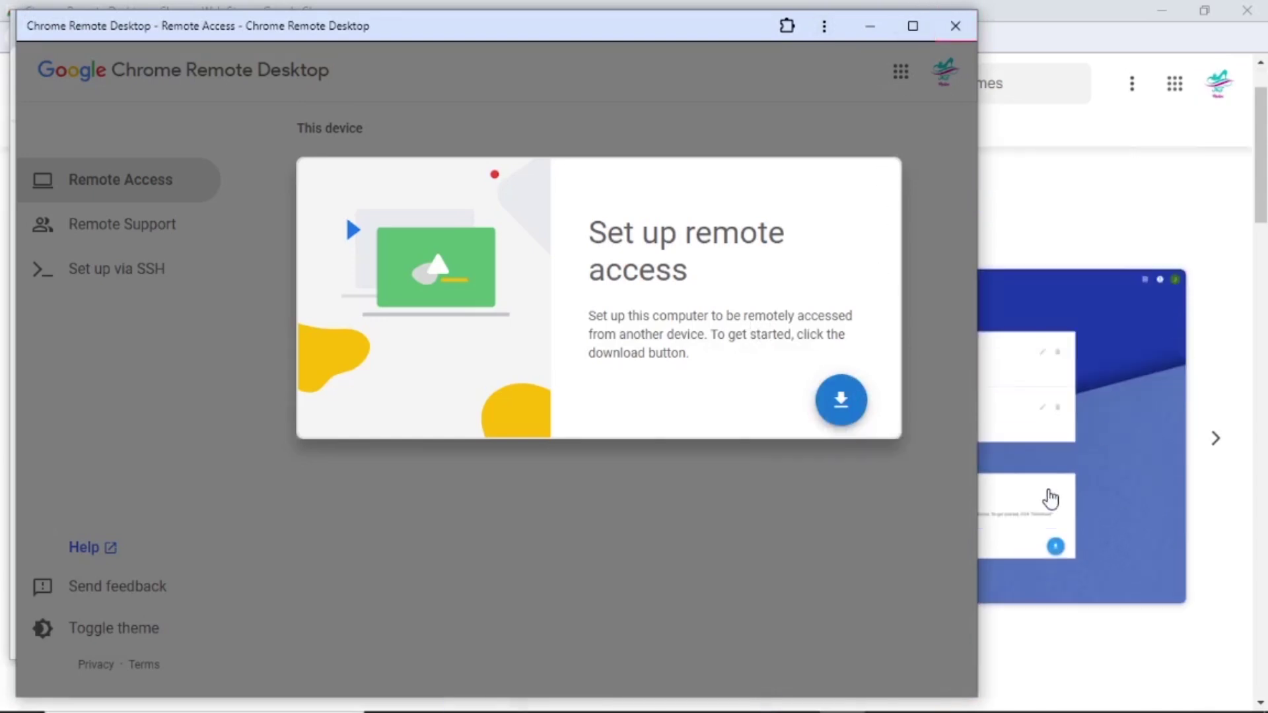
scroll(1121, 405, "up", 2)
key("super+d")
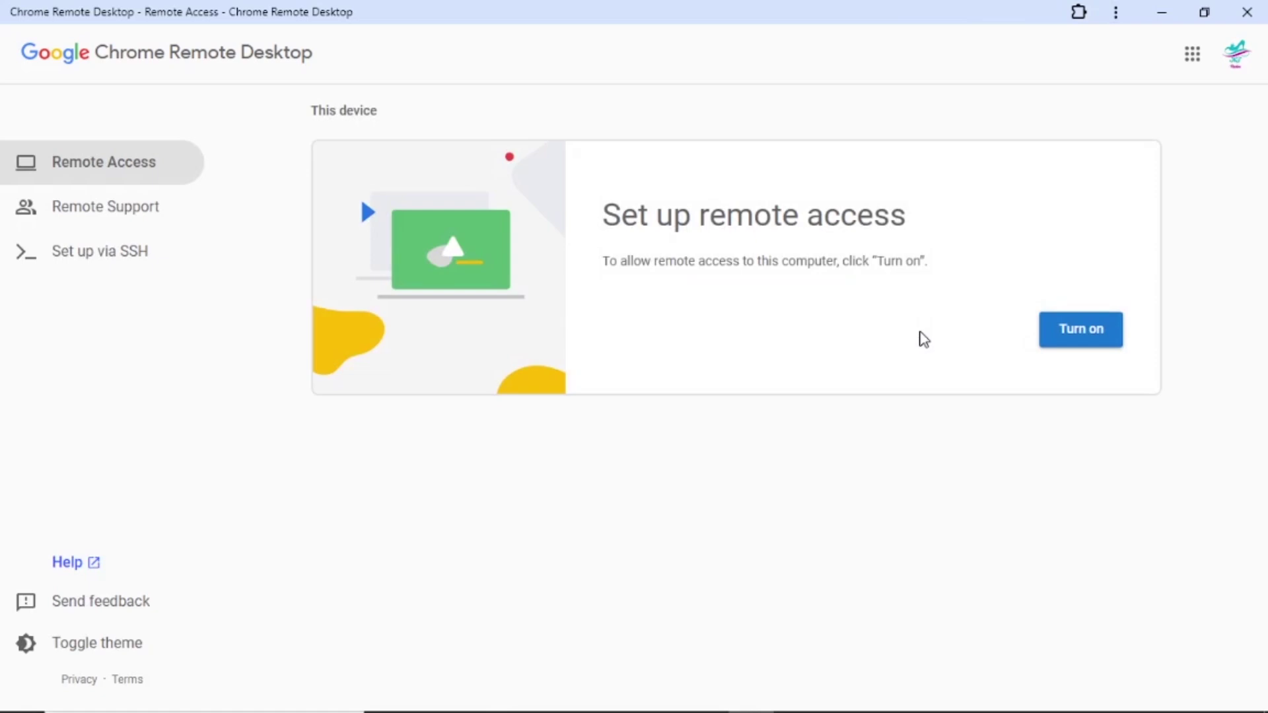
Turn on remote access and keep the computer name DESKTOP-I1GV2TR.
left_click(1077, 331)
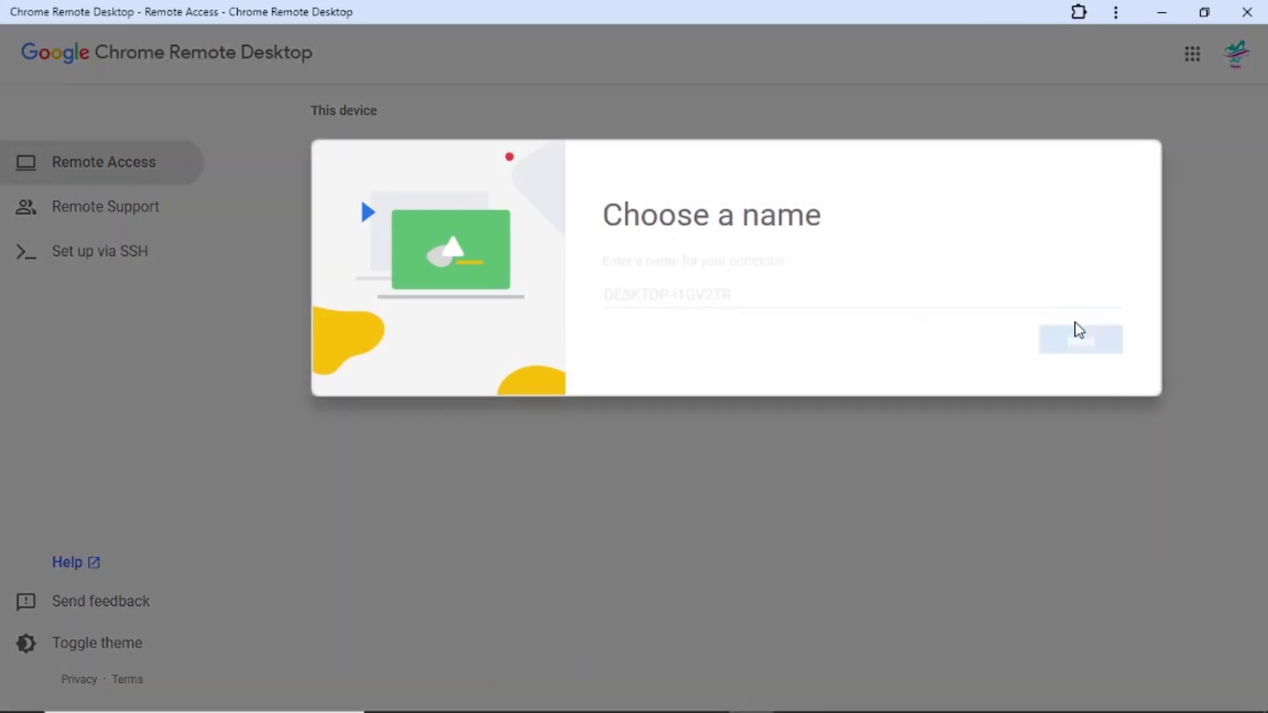
left_click(1086, 349)
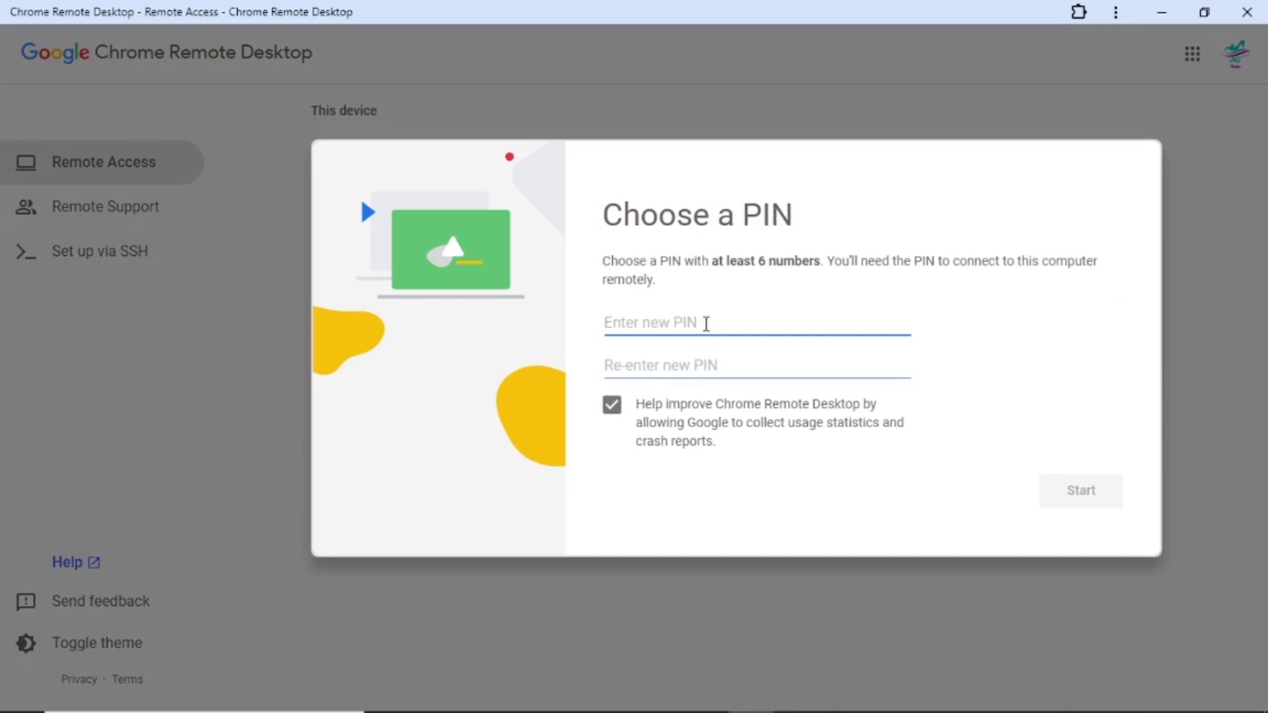
Enter and confirm a nine-digit PIN, then start remote access on DESKTOP-I1GV2TR.
type("1234567")
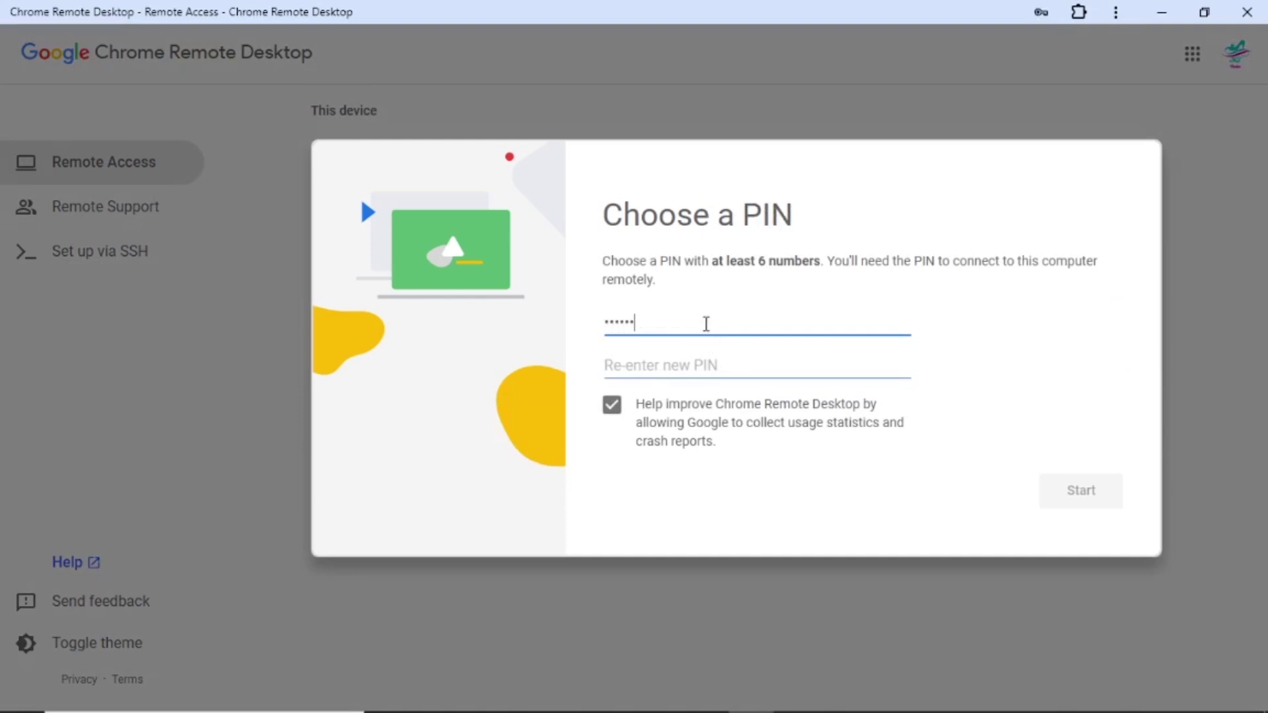
type("89")
left_click(720, 365)
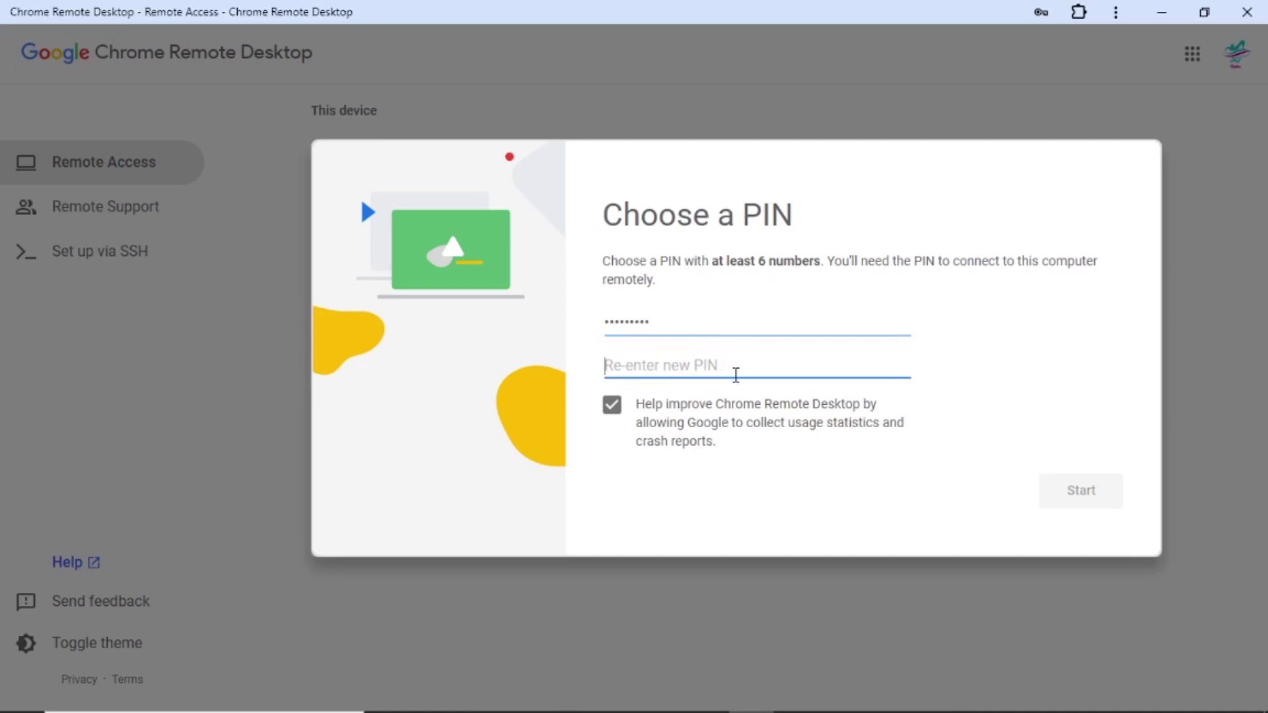
type("1234")
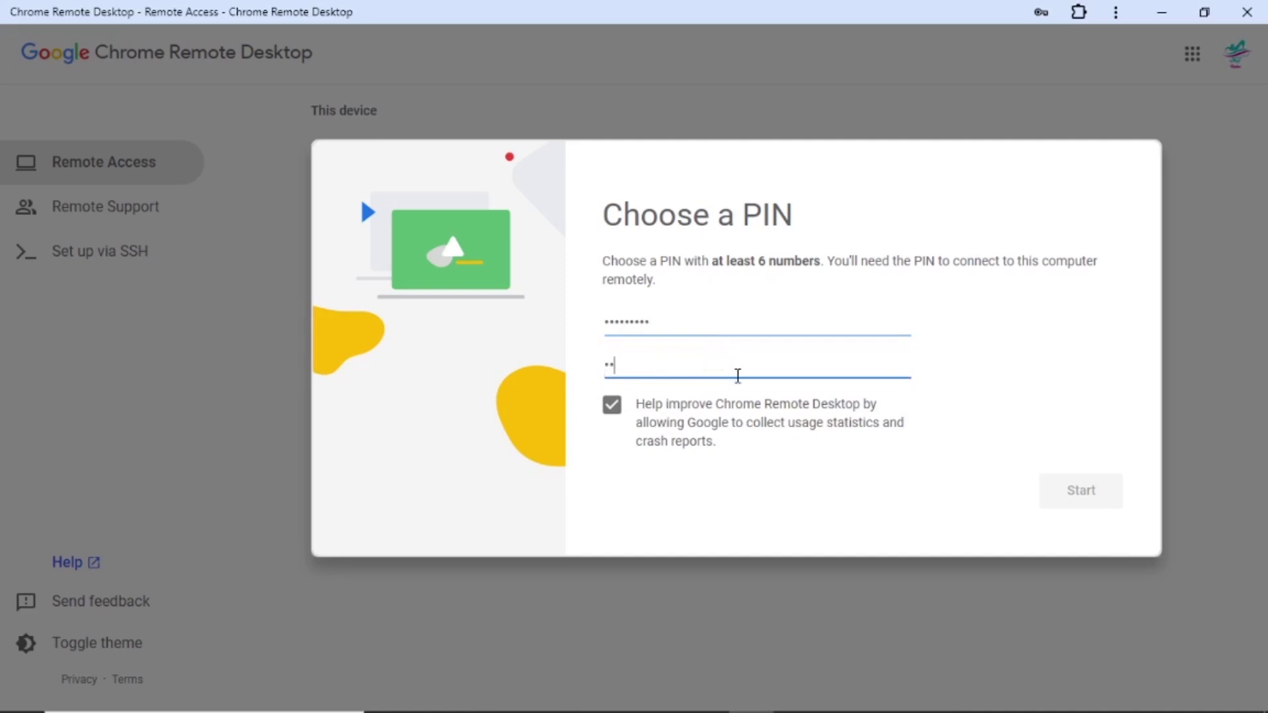
type("56789")
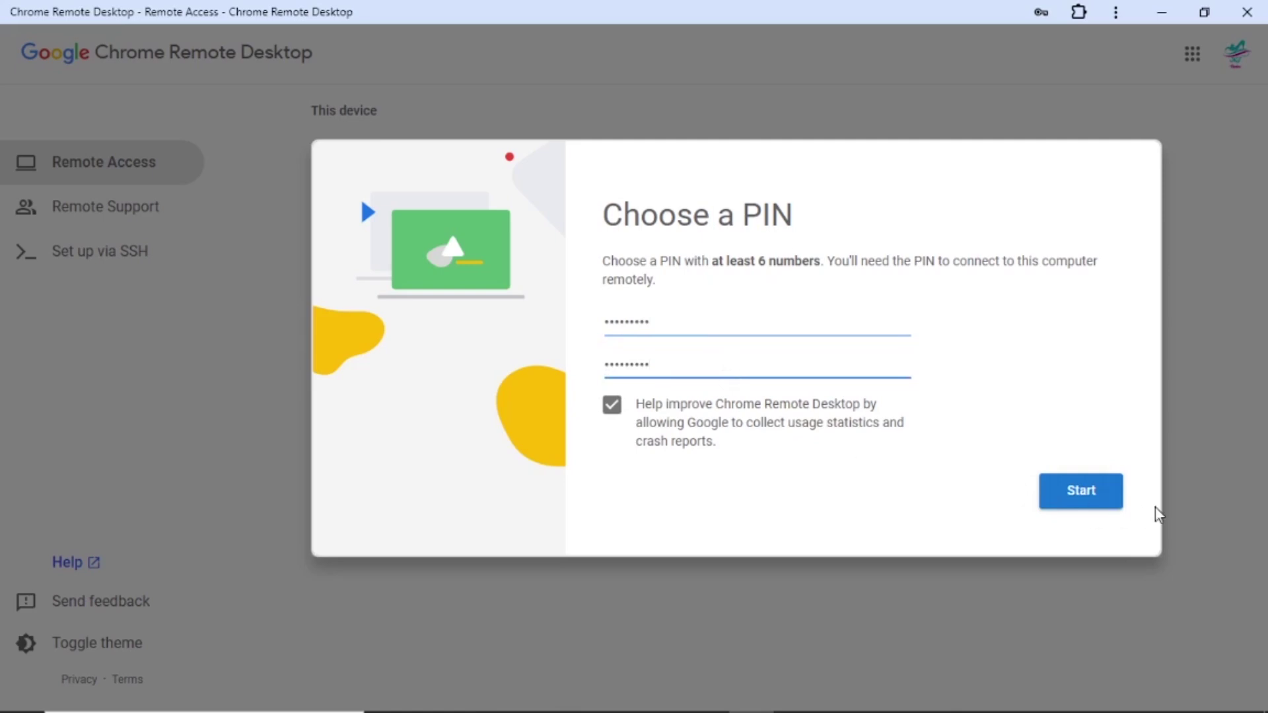
left_click(1088, 500)
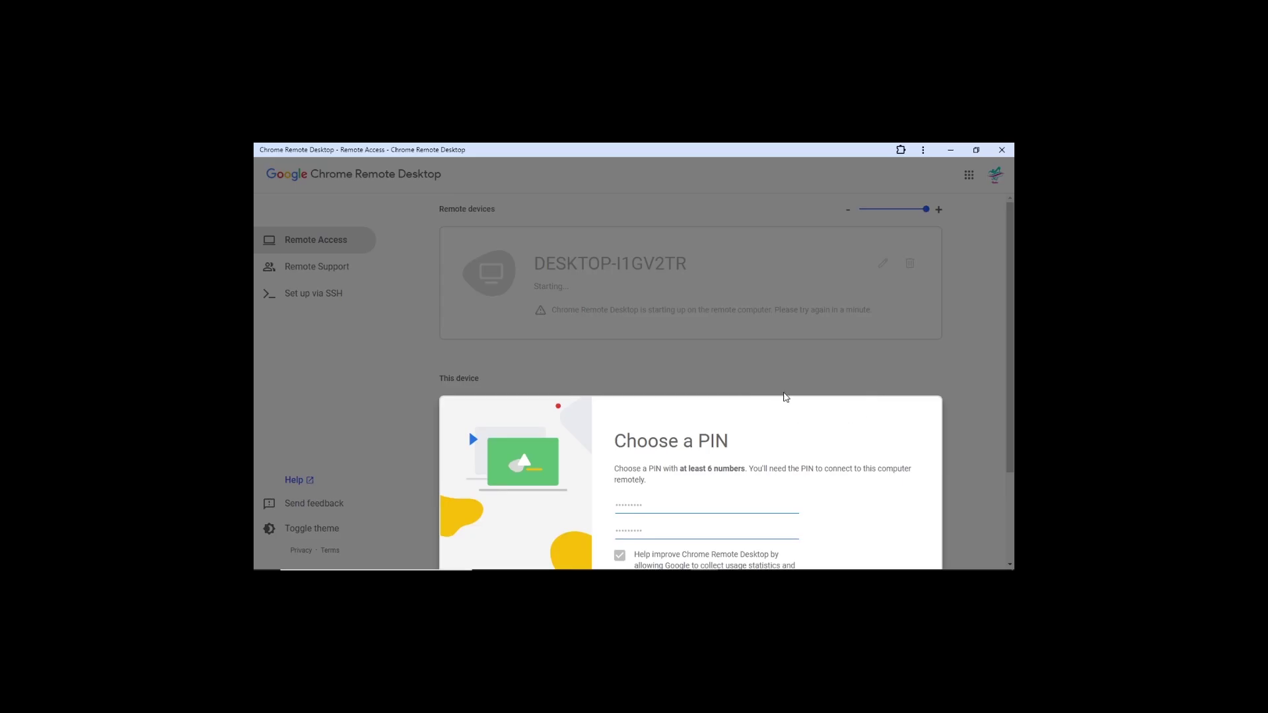
Scroll the Remote devices page while DESKTOP-I1GV2TR finishes starting up.
scroll(894, 436, "down", 3)
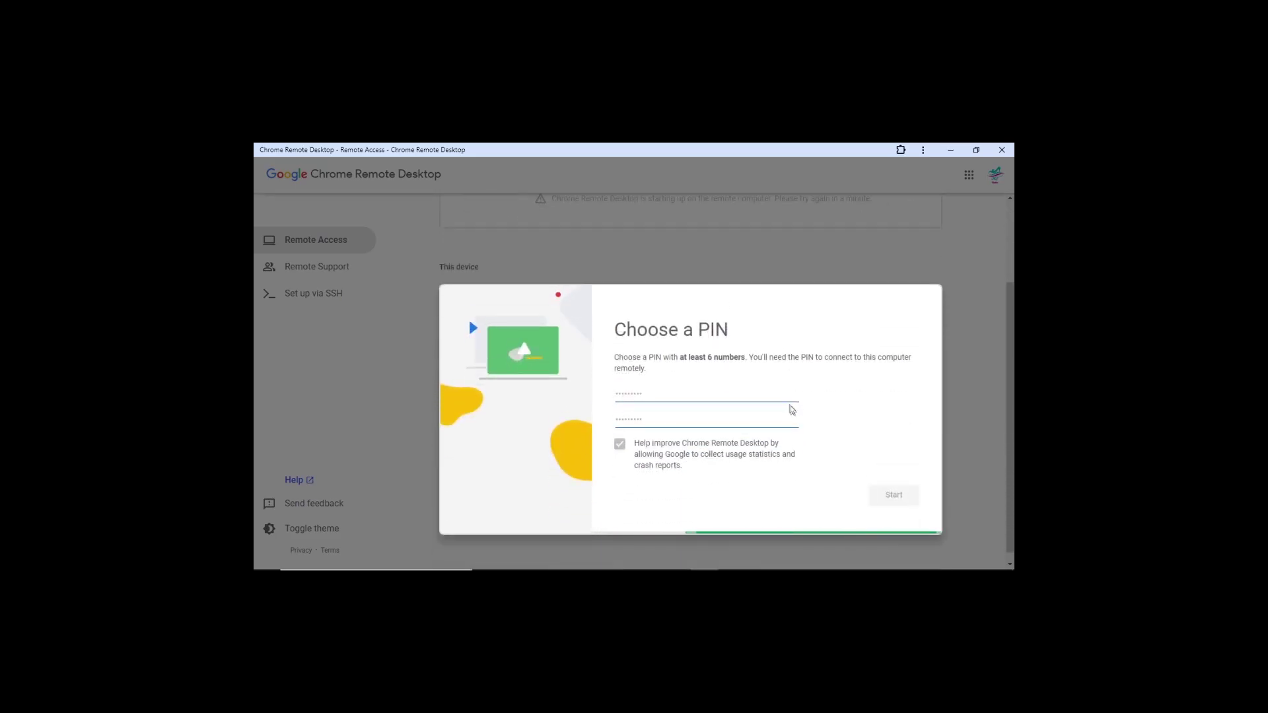
scroll(793, 416, "up", 2)
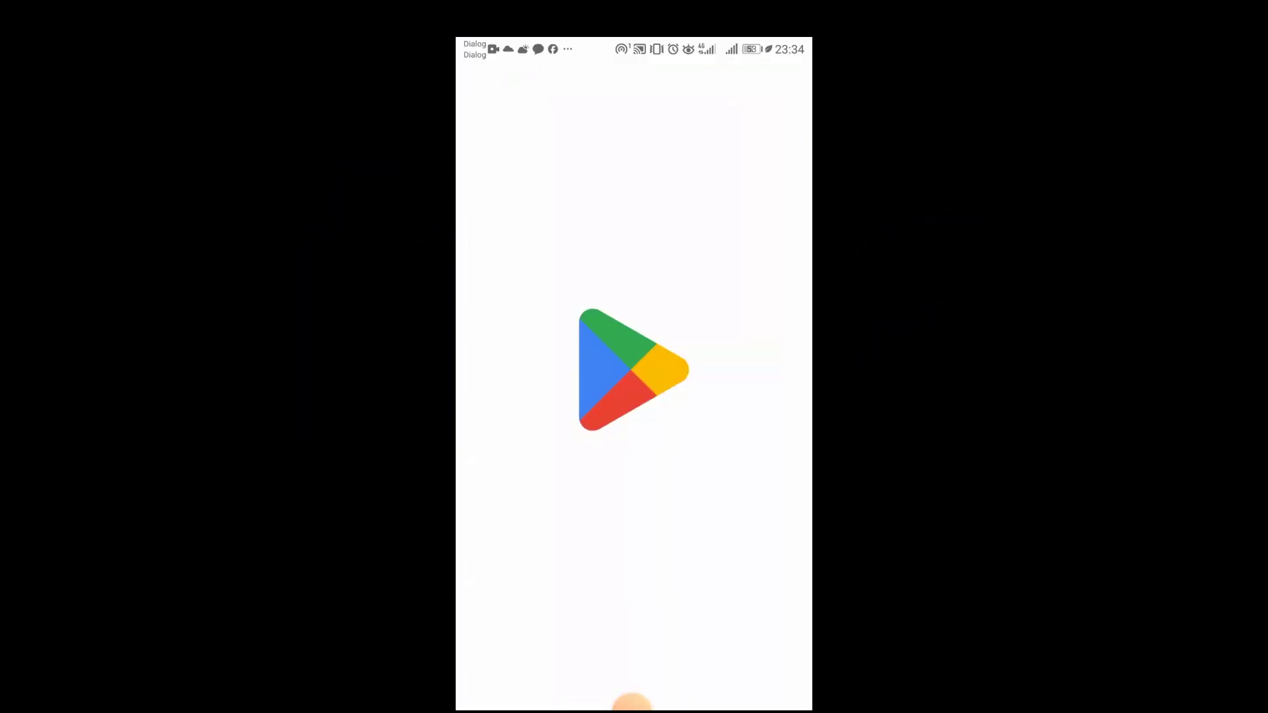
Search Google Play for chrome remote desktop and install the Google LLC app.
left_click(585, 88)
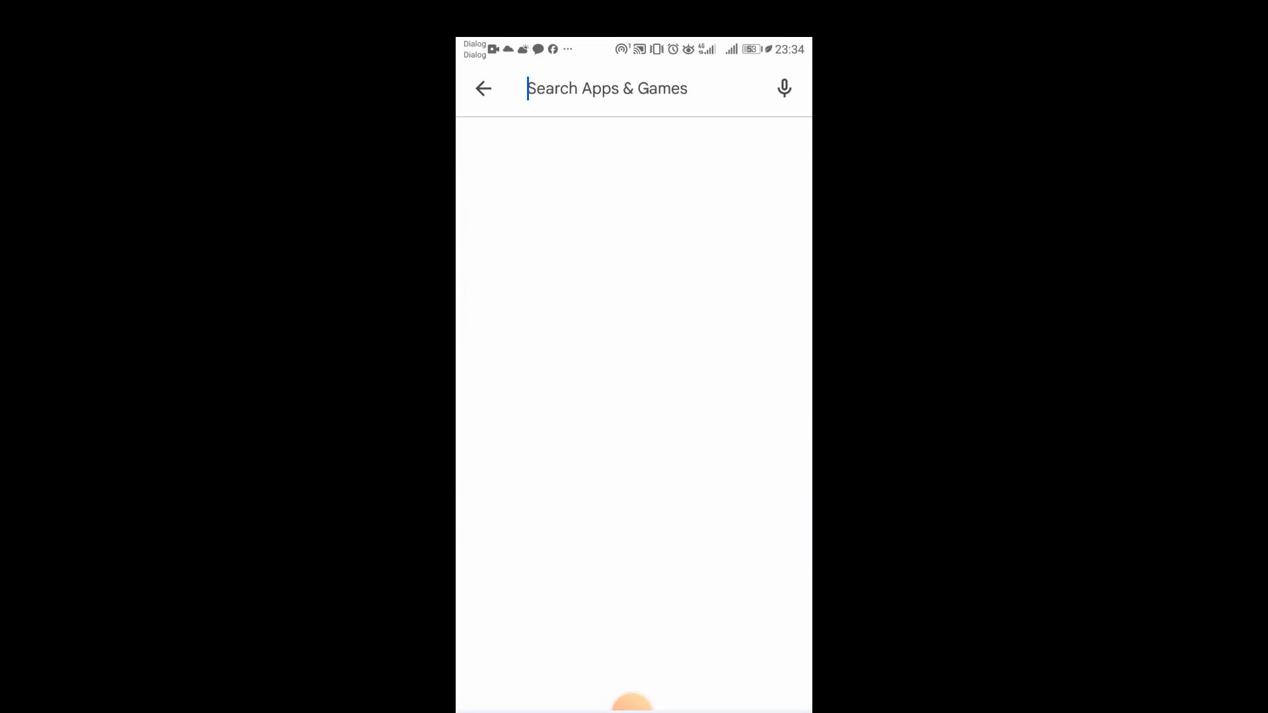
type("c")
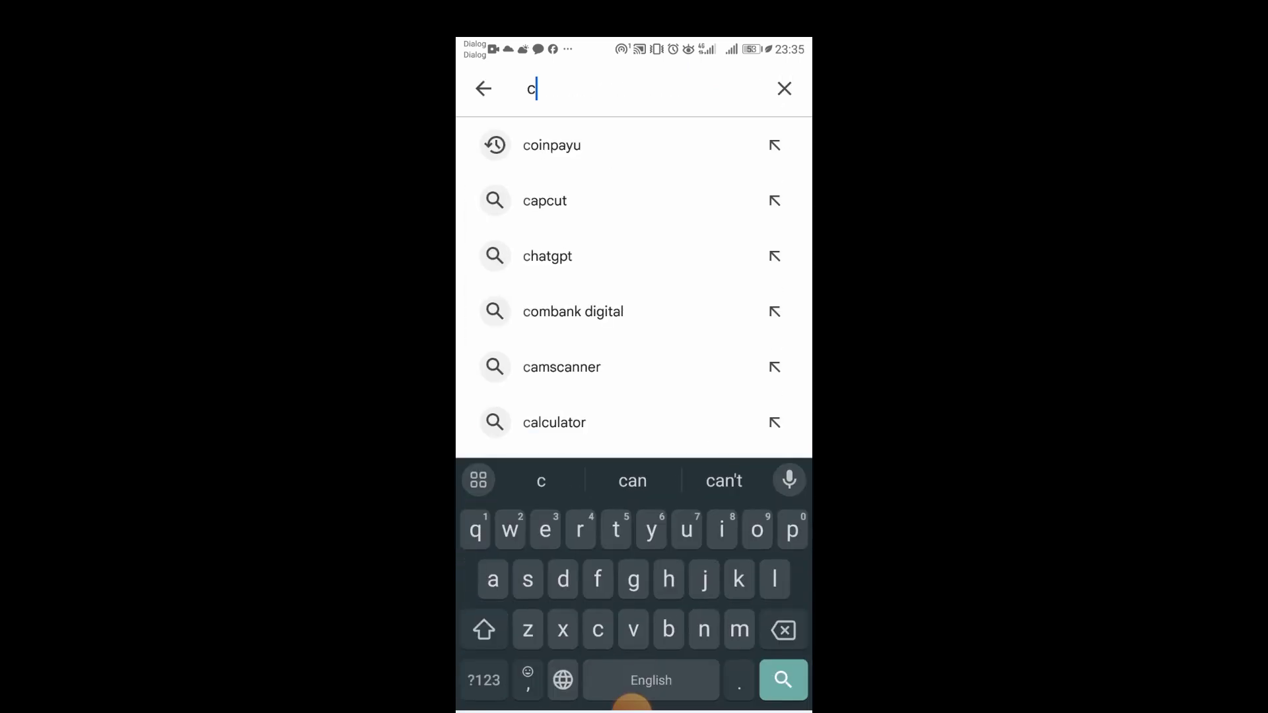
type("hrome")
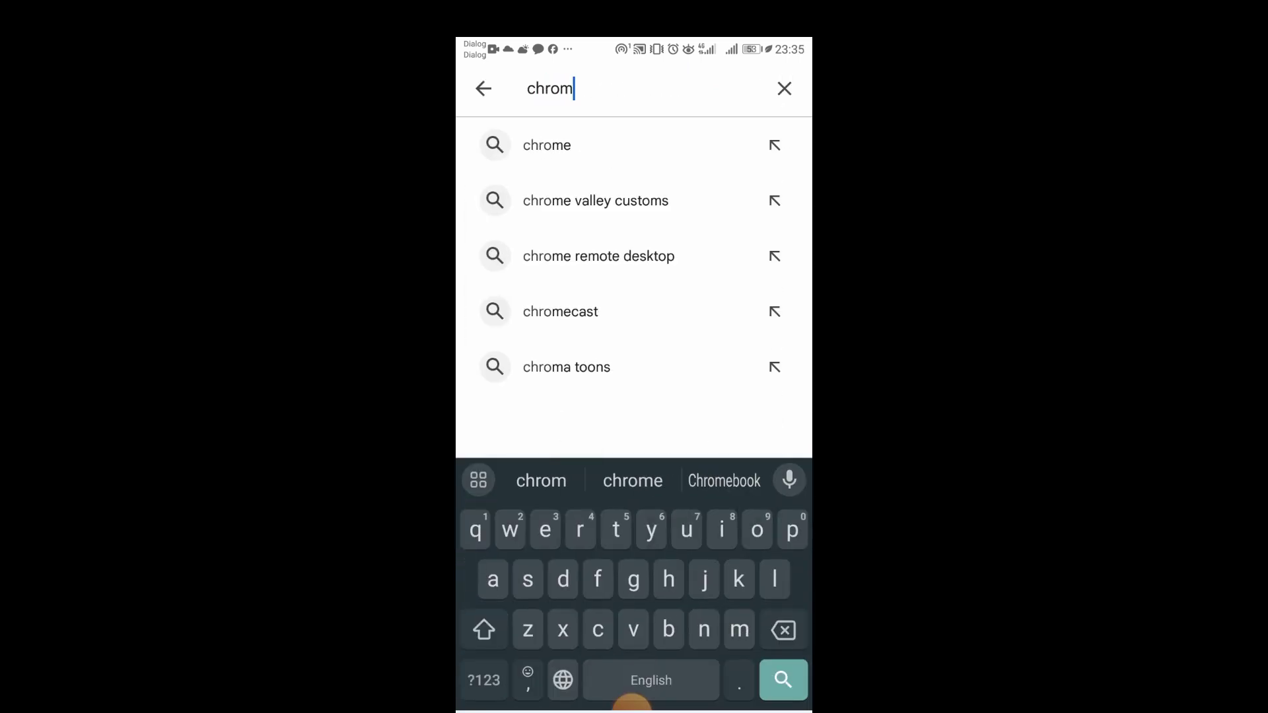
left_click(599, 141)
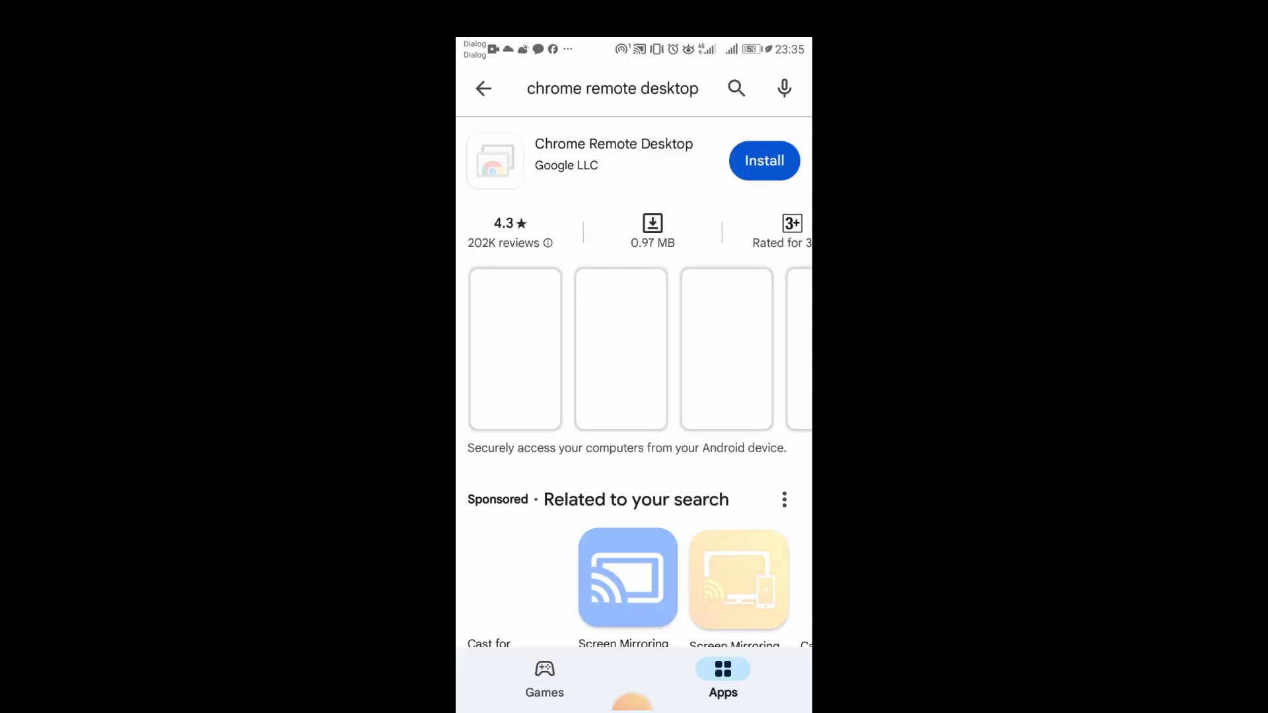
left_click(764, 161)
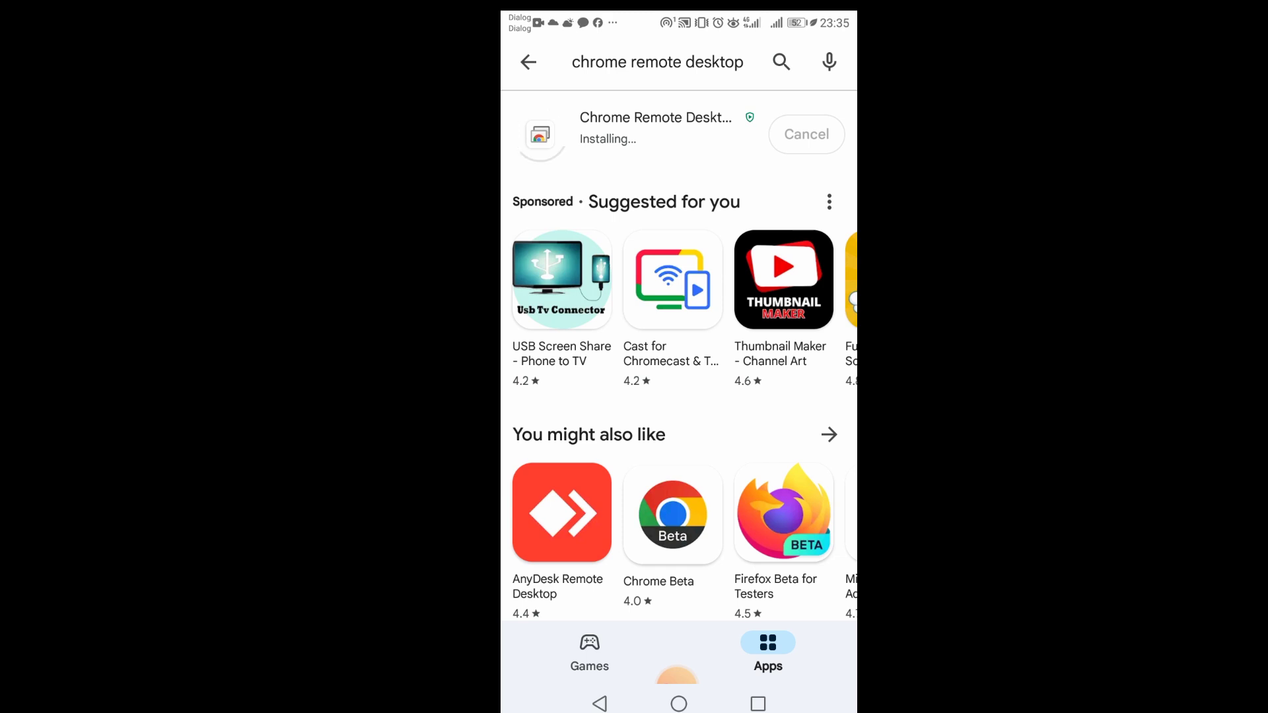
Launch the freshly installed Chrome Remote Desktop app from its Play Store page.
left_click(787, 142)
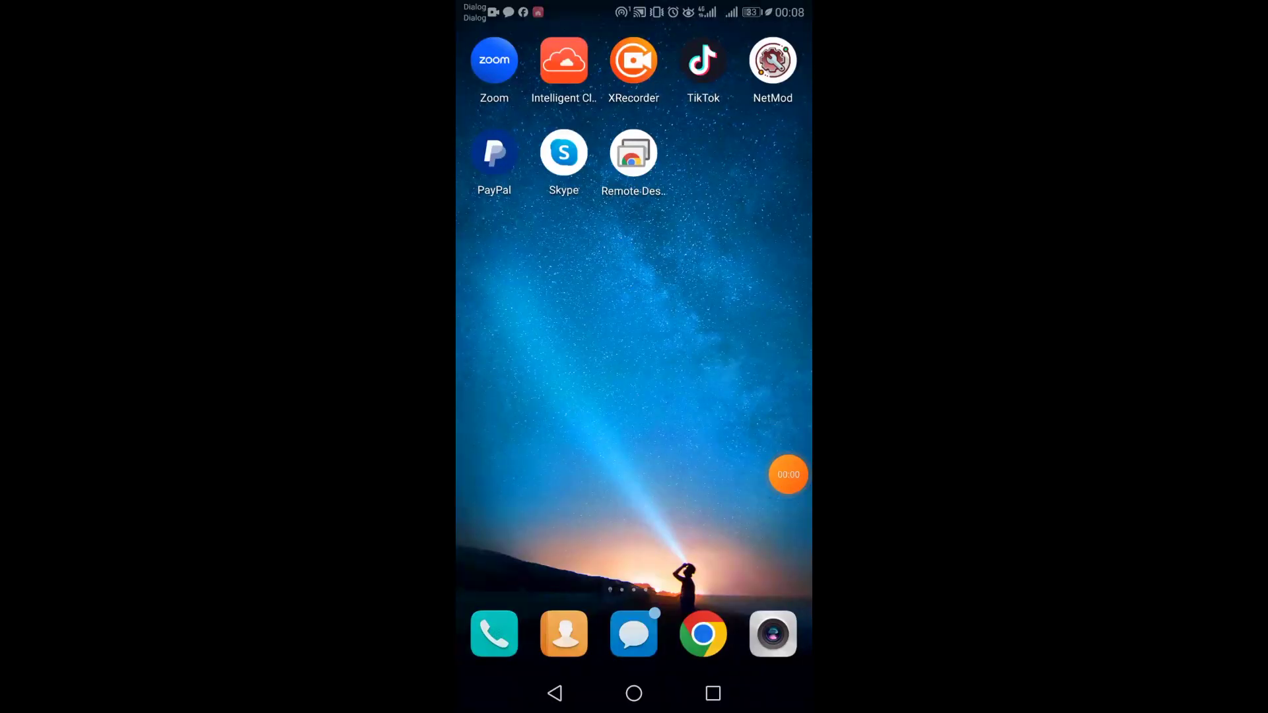
Select the DESKTOP-I1GV2TR computer in the phone app to reach its PIN prompt.
left_click(634, 152)
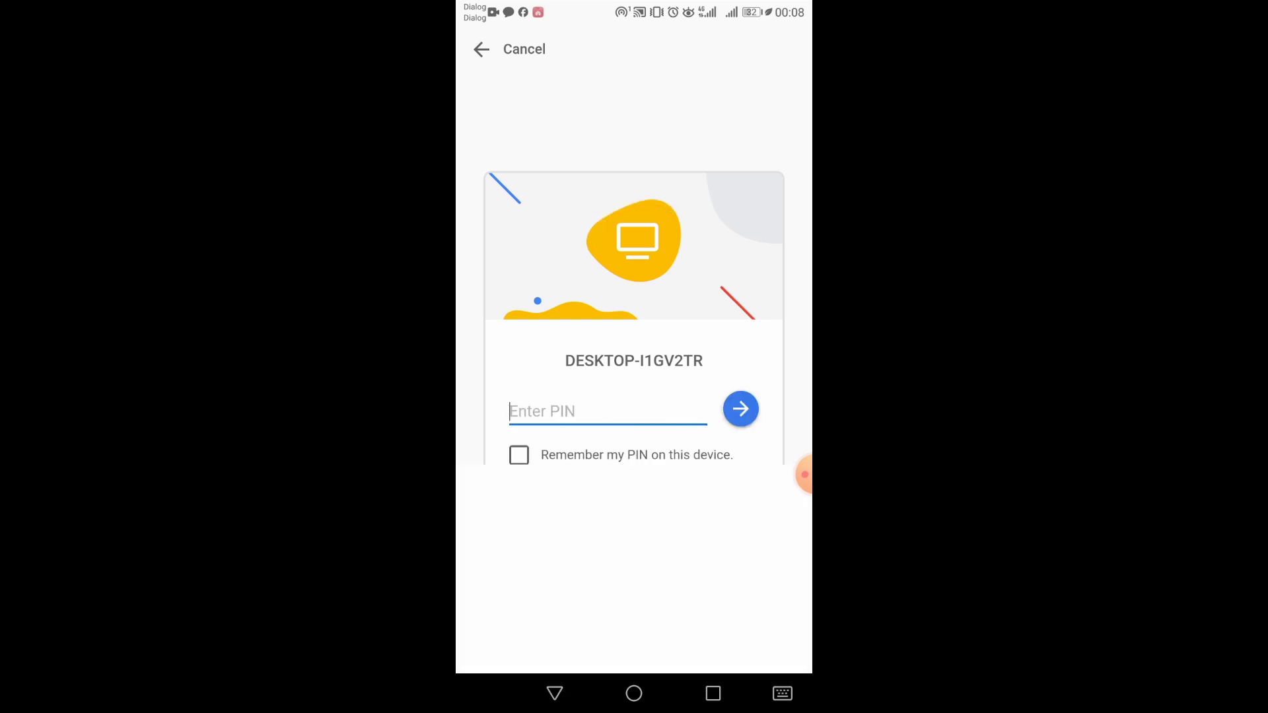
Enter the remote computer's PIN and dismiss the number keypad.
type("1135557")
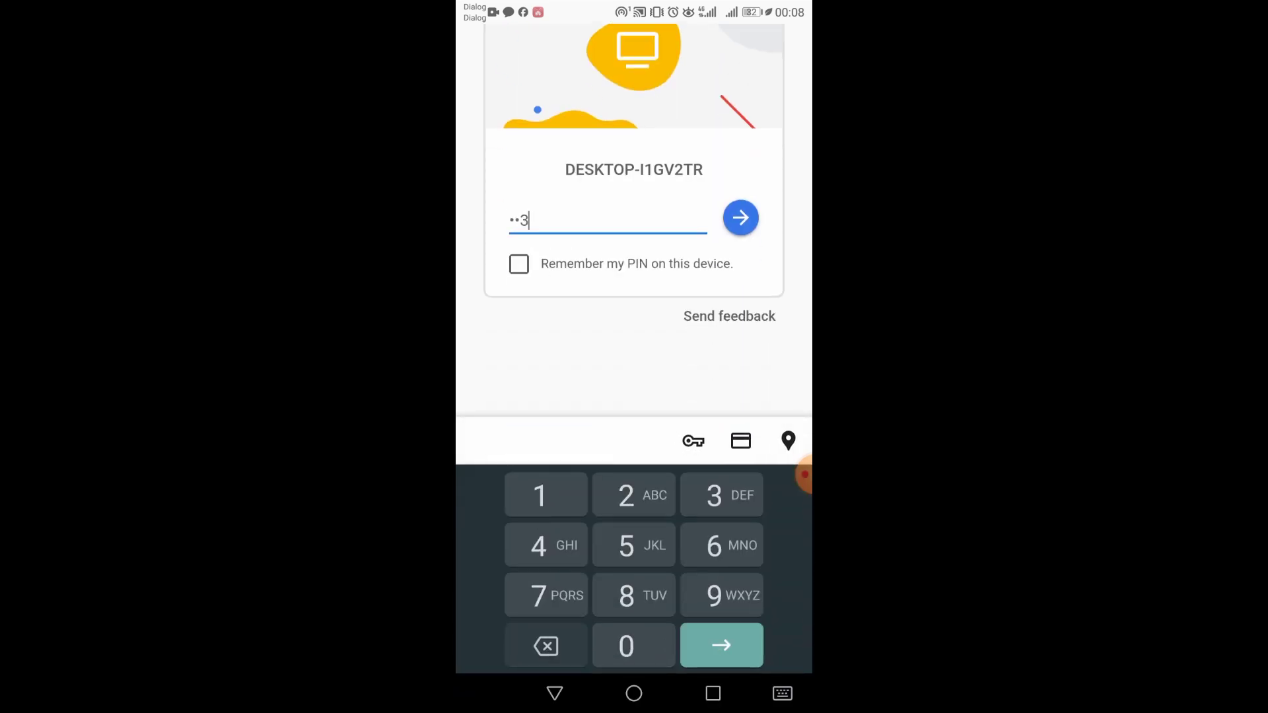
type("89")
left_click(555, 693)
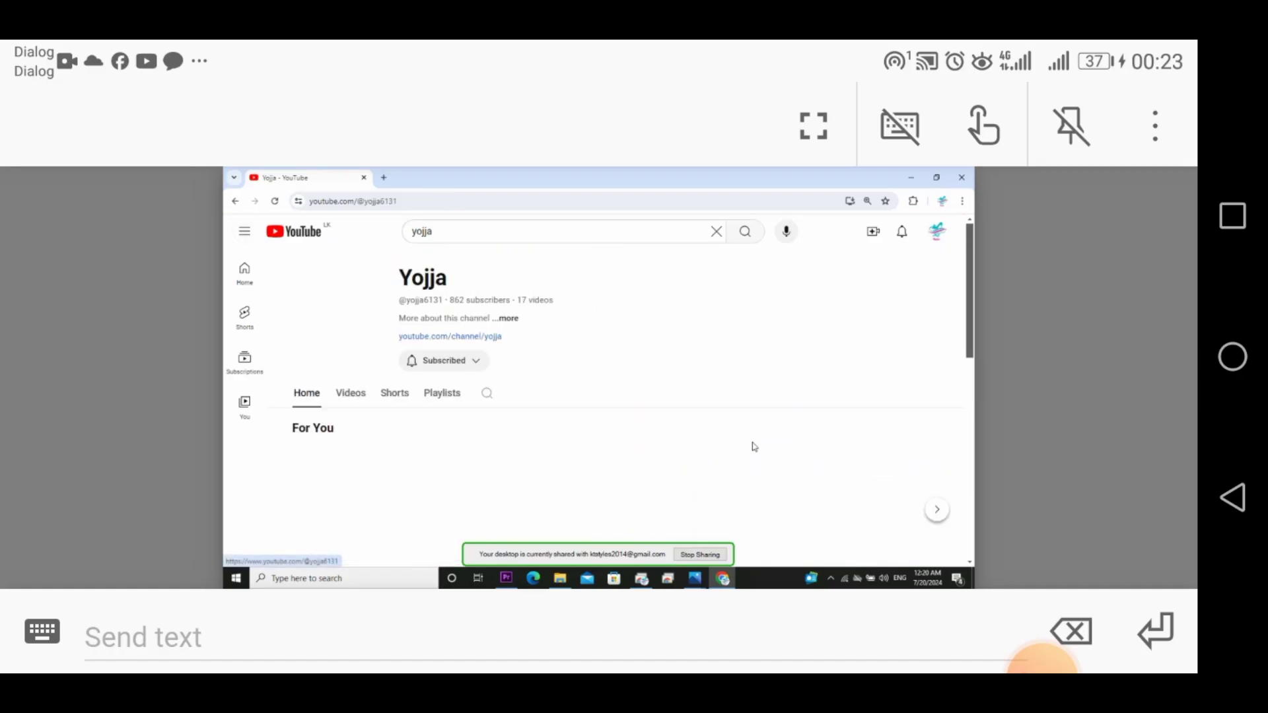
scroll(754, 448, "down", 3)
scroll(755, 448, "down", 5)
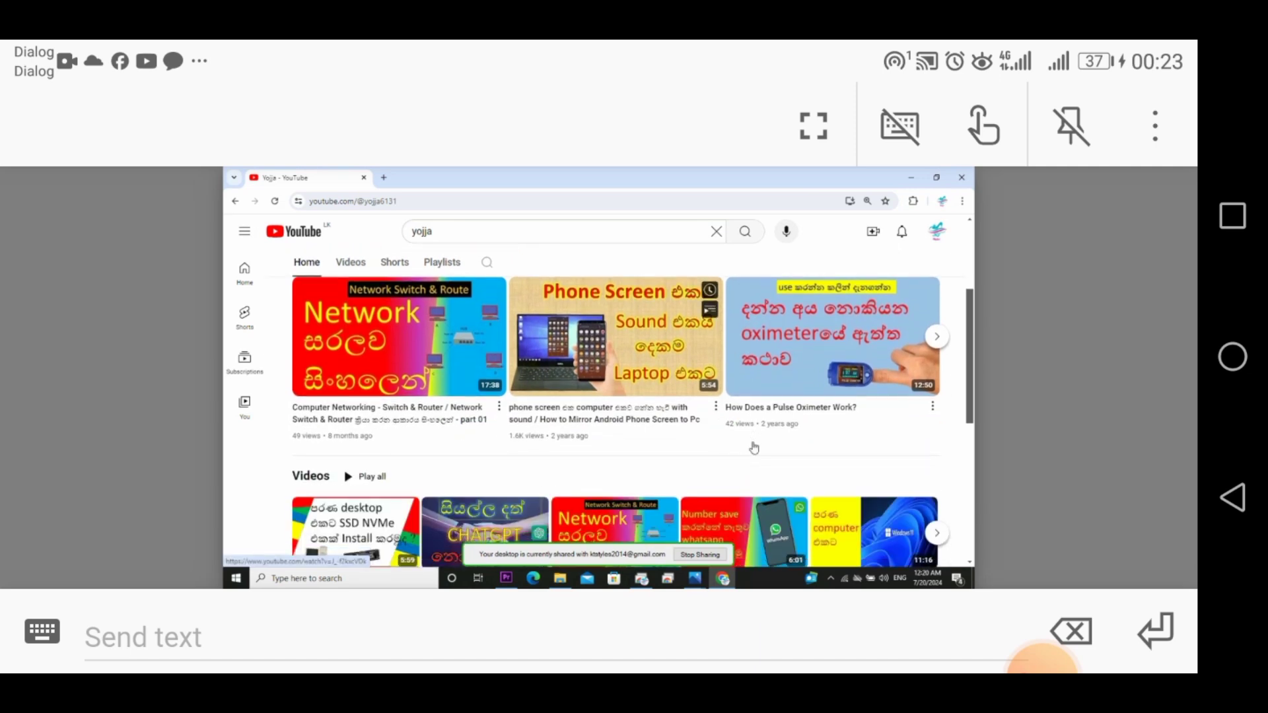
scroll(754, 447, "up", 3)
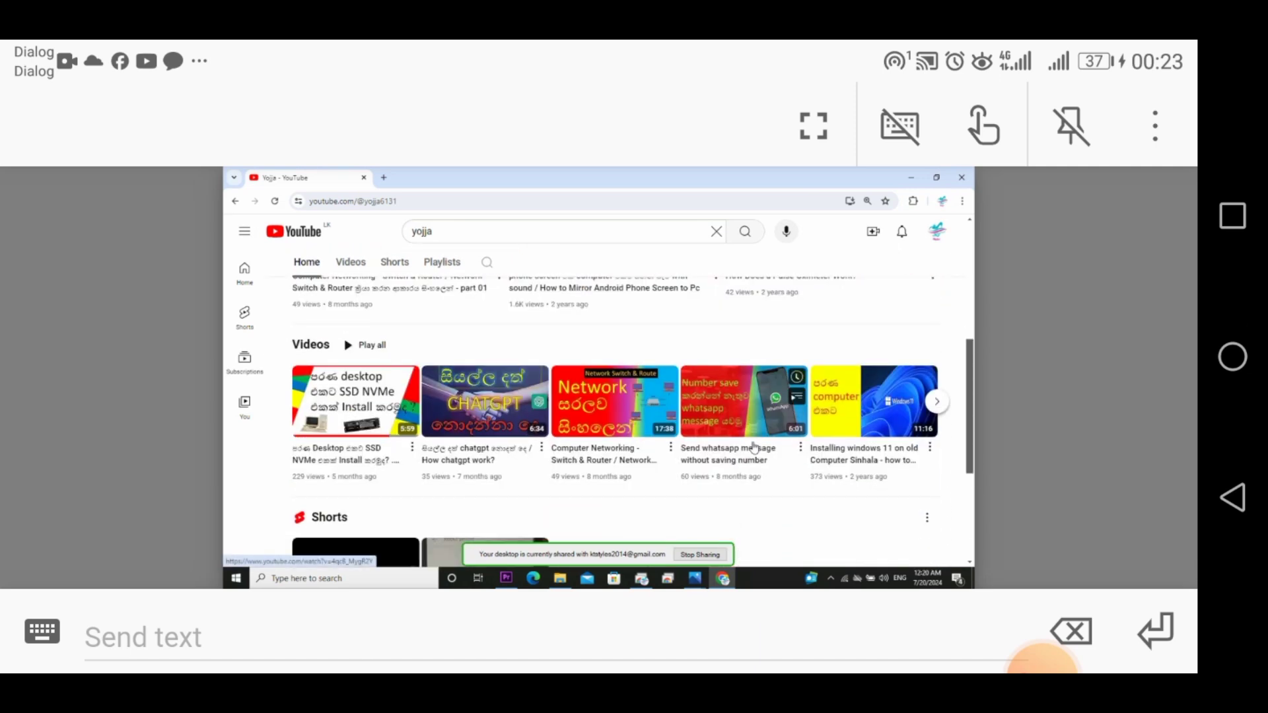
scroll(754, 447, "up", 3)
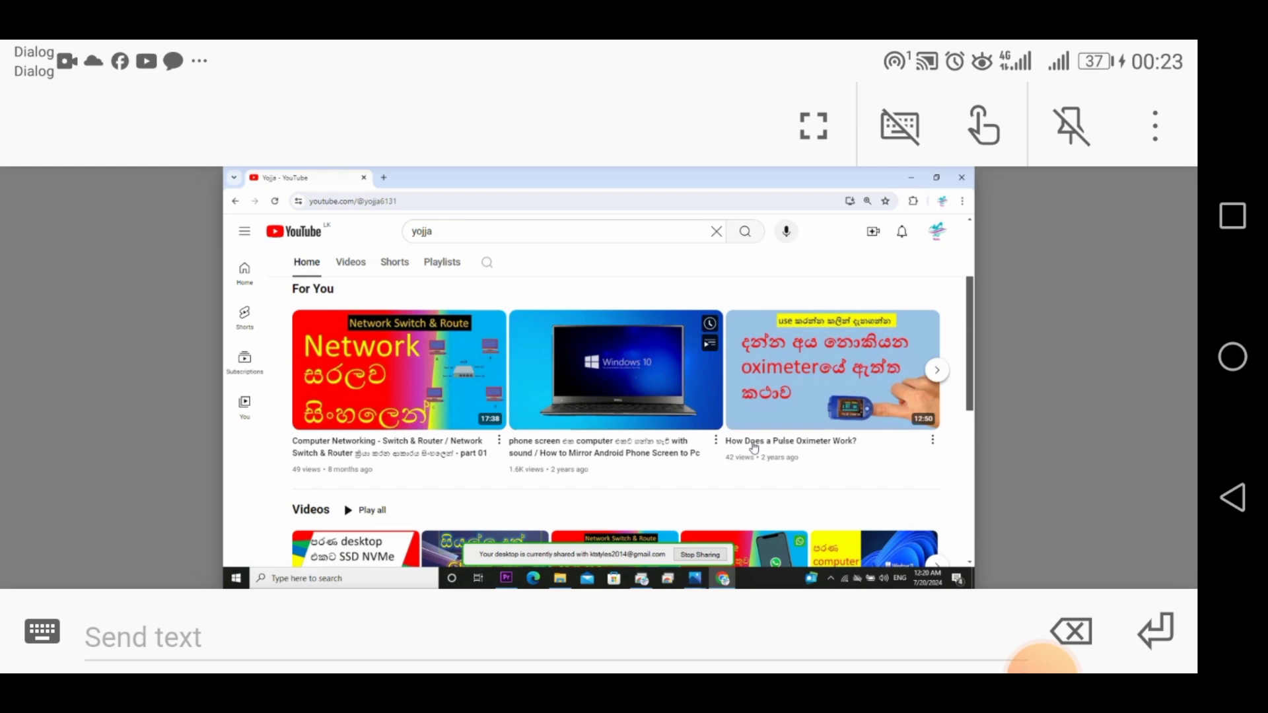
scroll(753, 448, "up", 1)
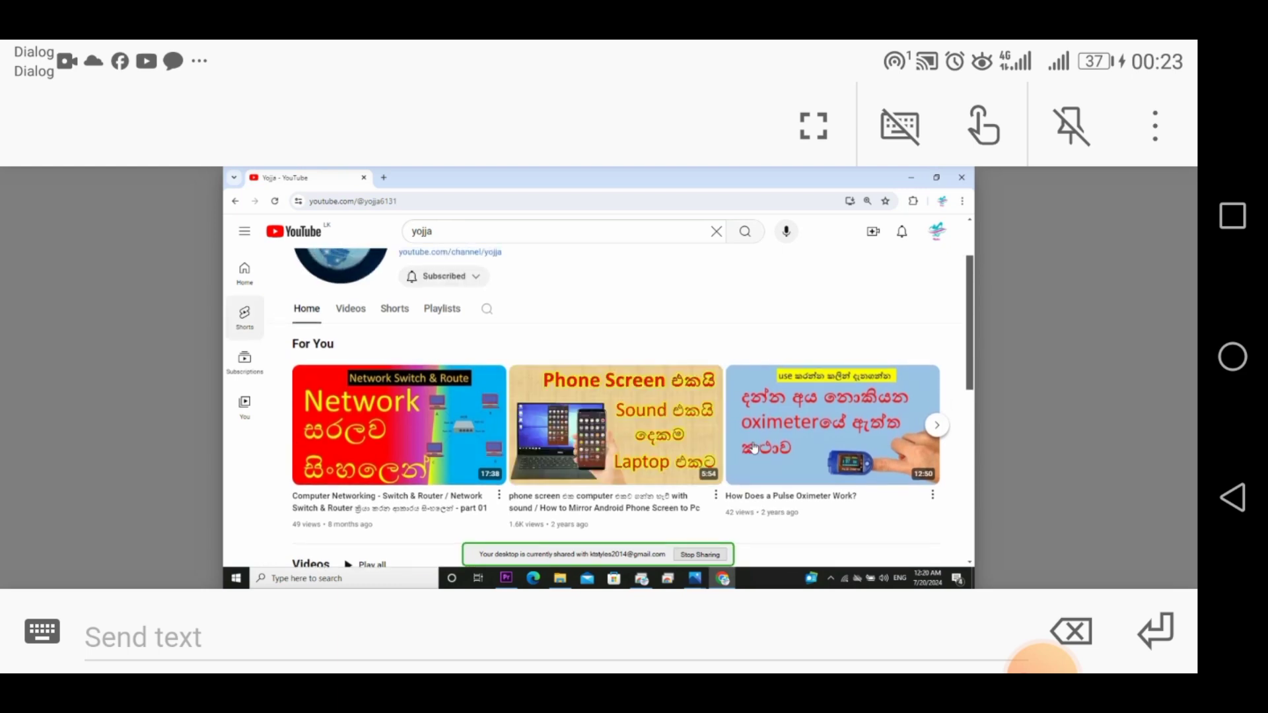